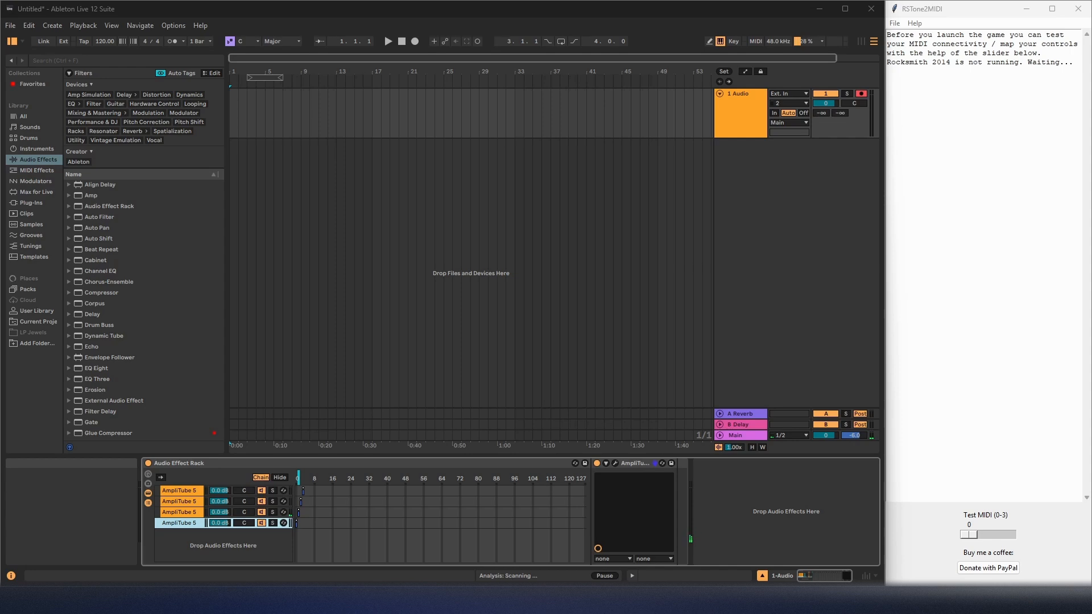
pyautogui.click(760, 186)
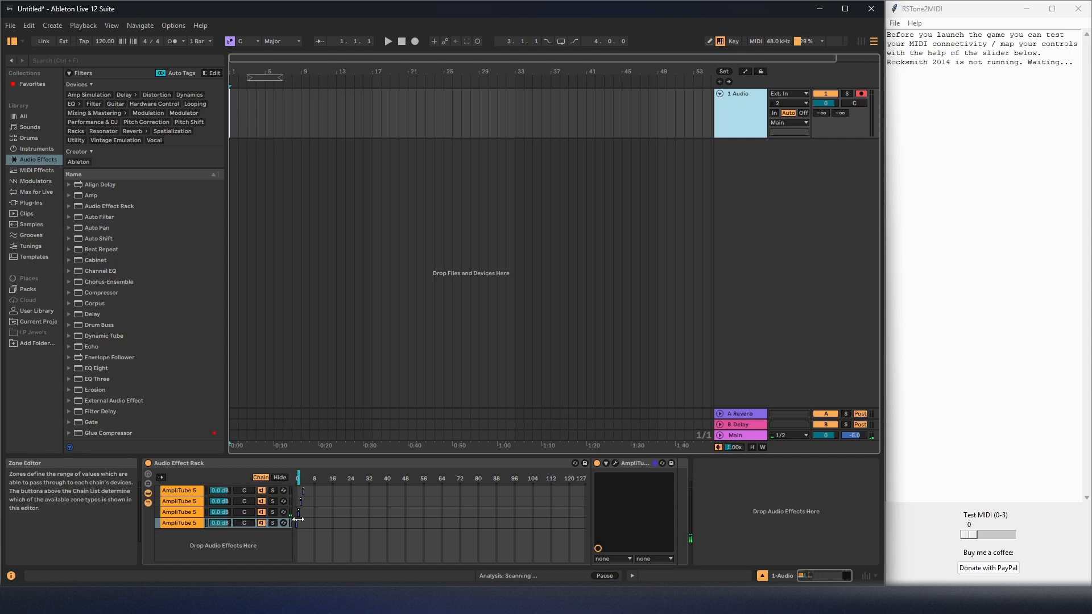
pyautogui.click(303, 491)
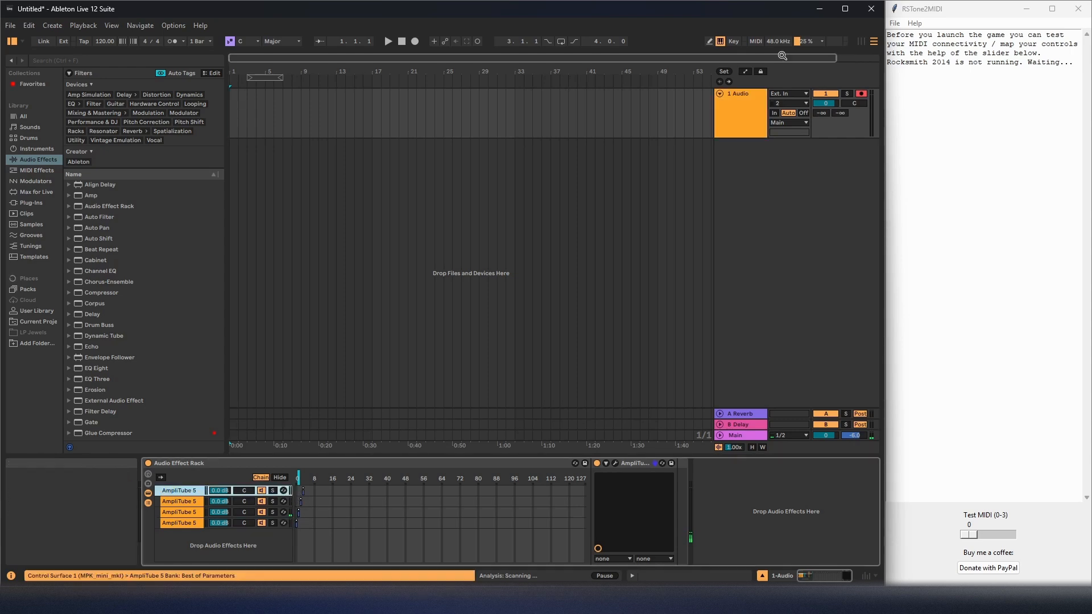
# Switch to RSTone2MIDI, open its MIDI configuration and select "1: loopMIDI Port 1" as the MIDI port, consulting loopMIDI for the port name.
pyautogui.click(895, 24)
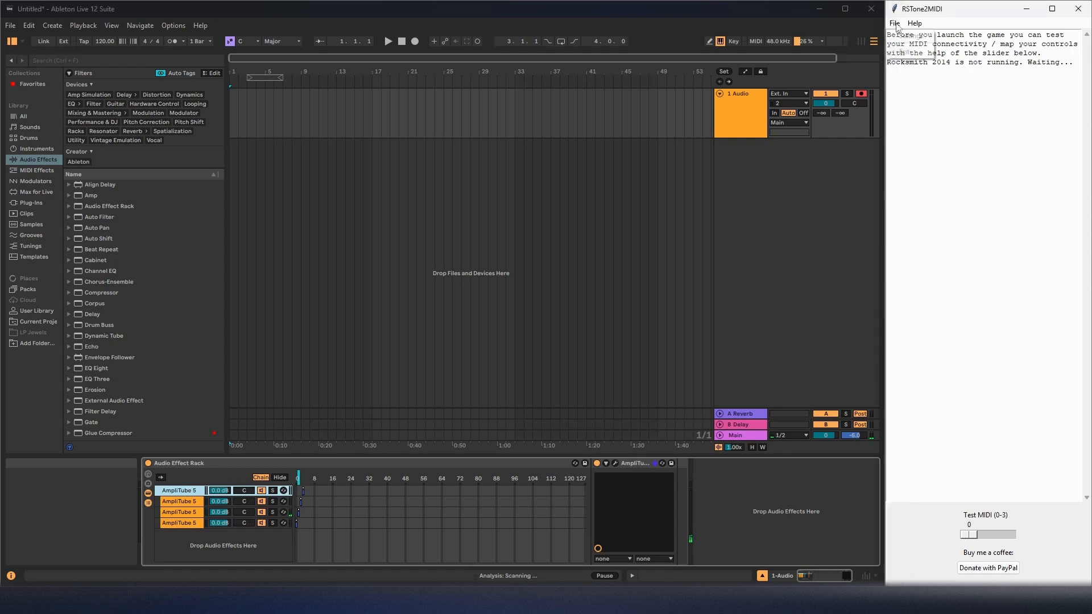
pyautogui.click(910, 36)
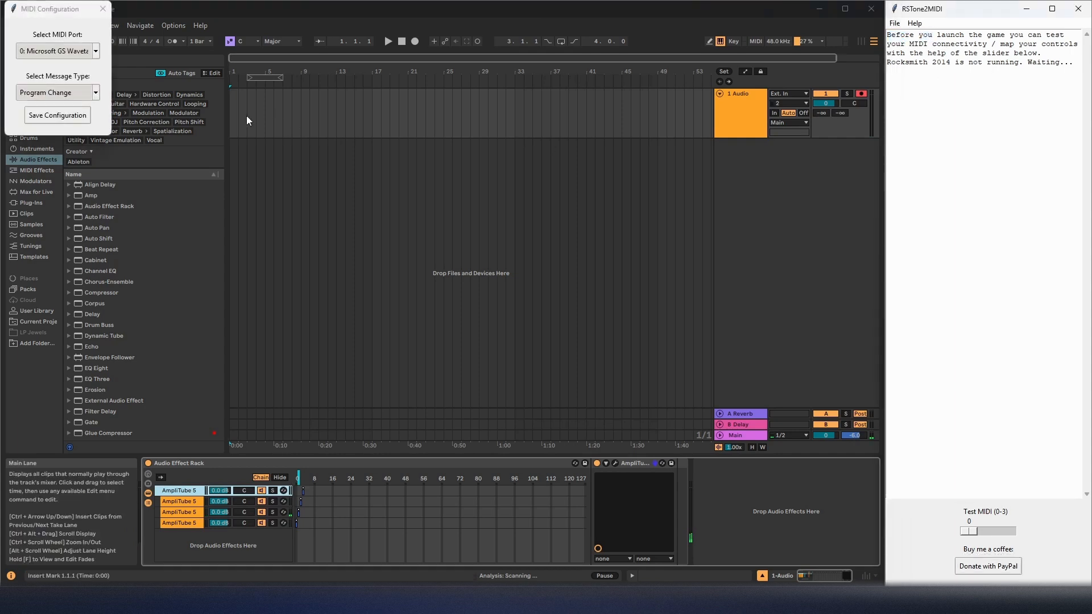
pyautogui.click(83, 51)
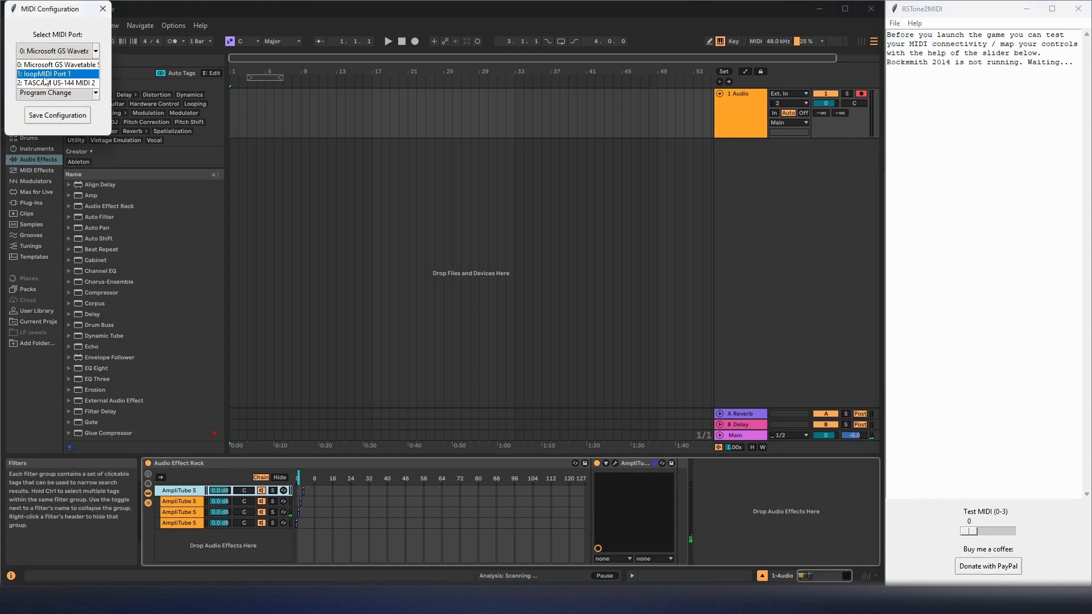
pyautogui.click(49, 73)
pyautogui.click(643, 600)
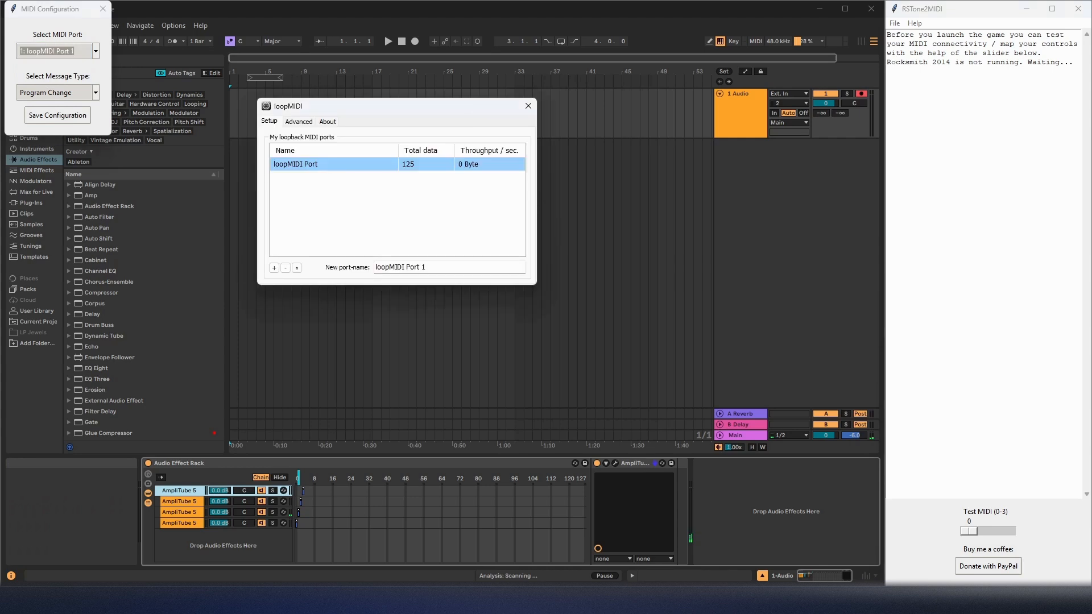
pyautogui.click(42, 51)
pyautogui.click(49, 73)
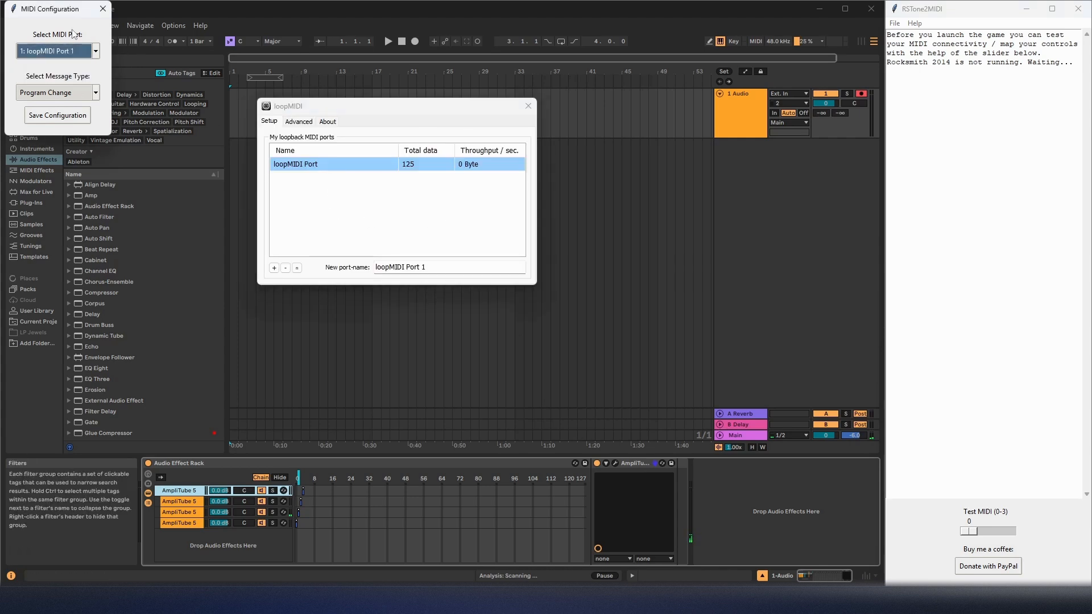
# Set the MIDI message type to Control Change and close the configuration dialog.
pyautogui.click(62, 94)
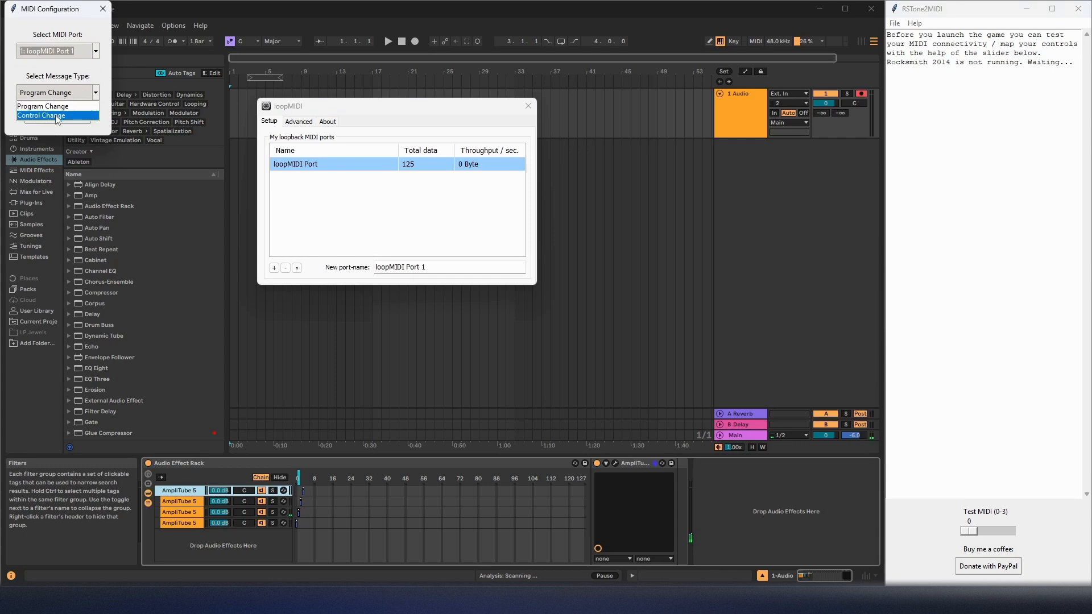
pyautogui.click(67, 72)
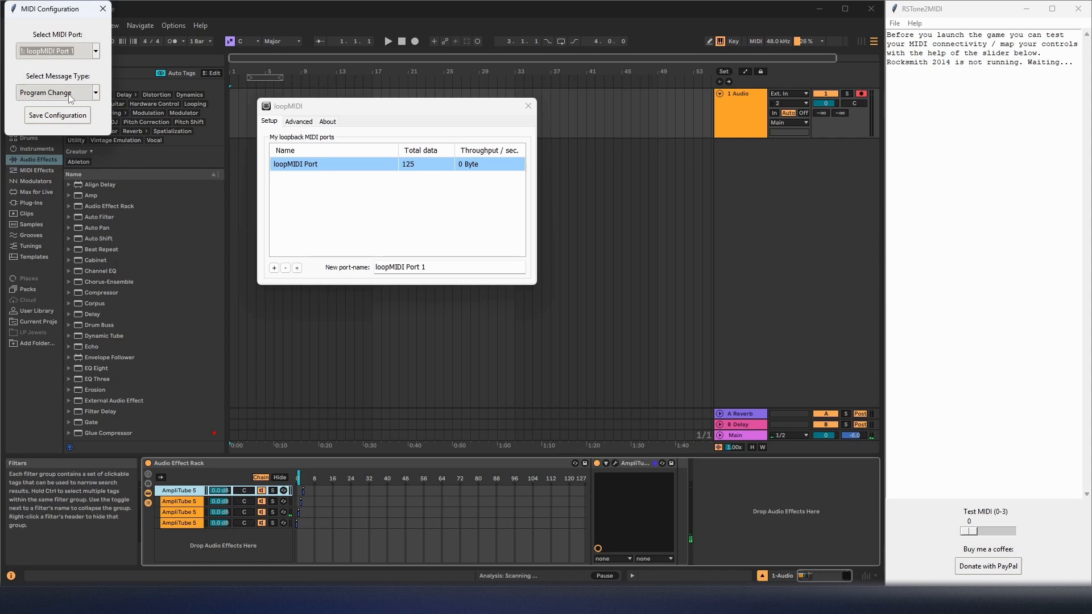
pyautogui.click(47, 93)
pyautogui.click(48, 118)
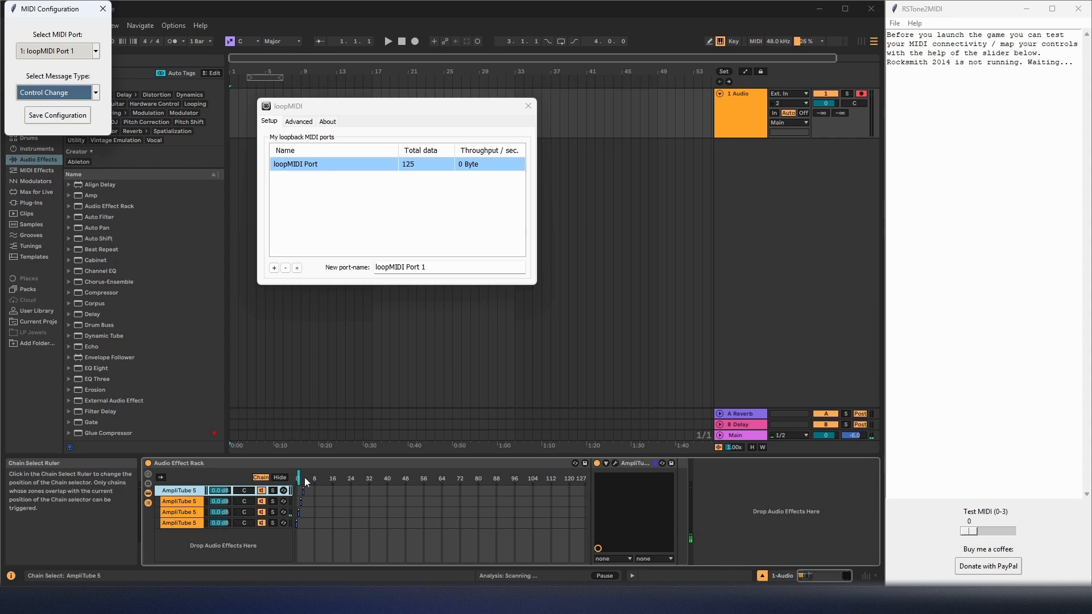
pyautogui.click(105, 8)
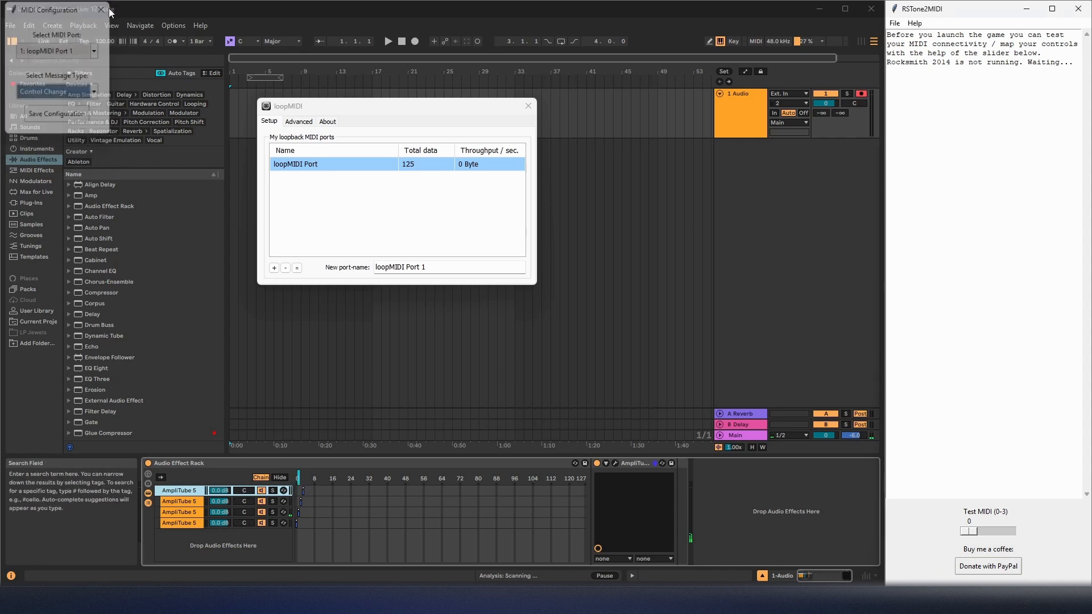
pyautogui.doubleClick(1020, 301)
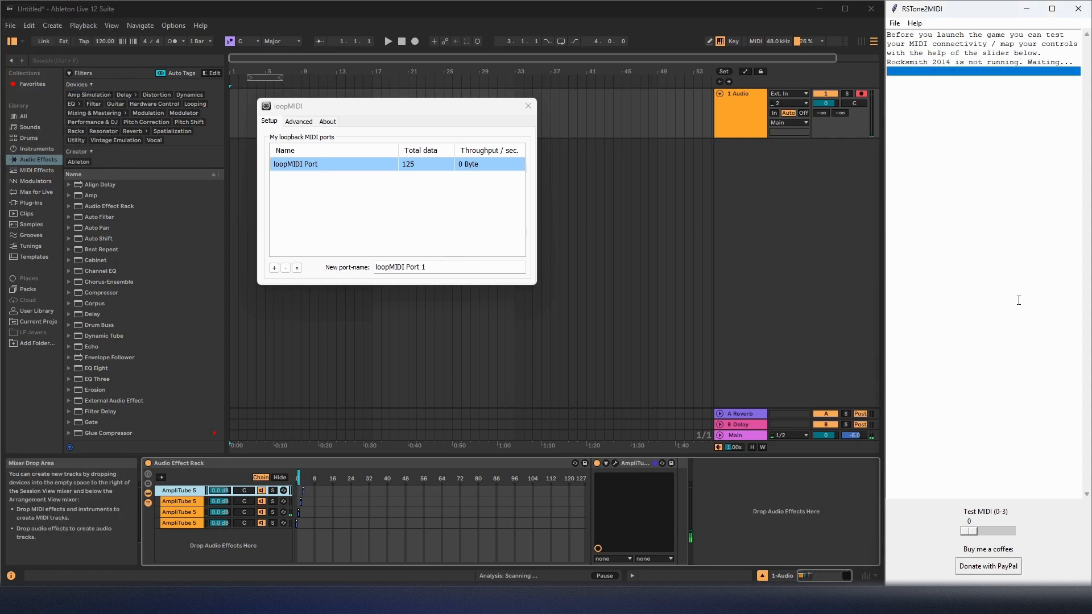
# In Ableton Live's MIDI map mode, map the Audio Effect Rack's chain selector by sending test values 1 and 0 from RSTone2MIDI.
pyautogui.click(776, 26)
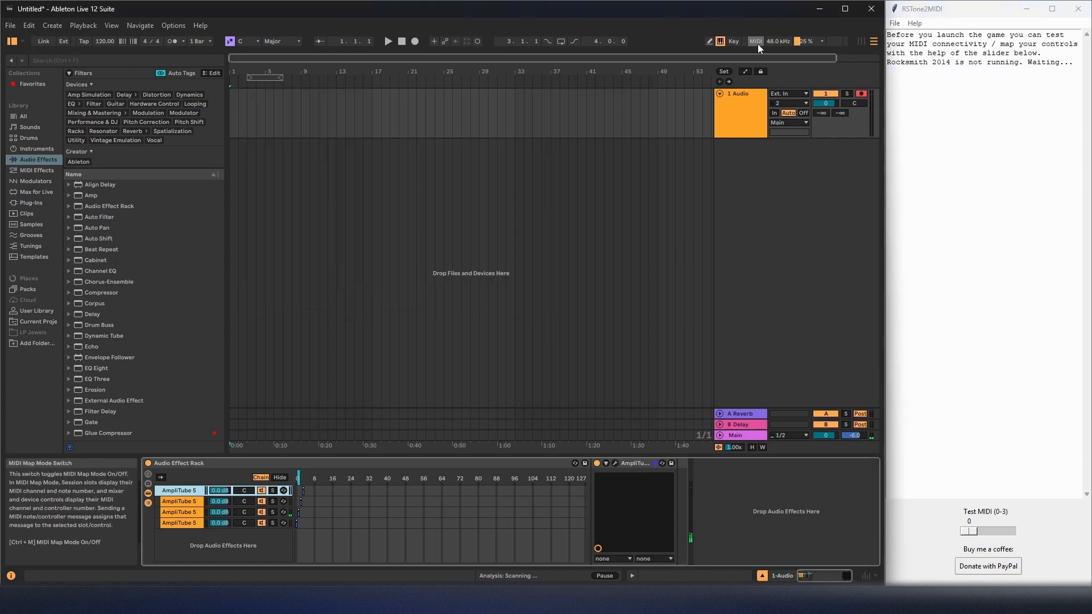
pyautogui.click(758, 43)
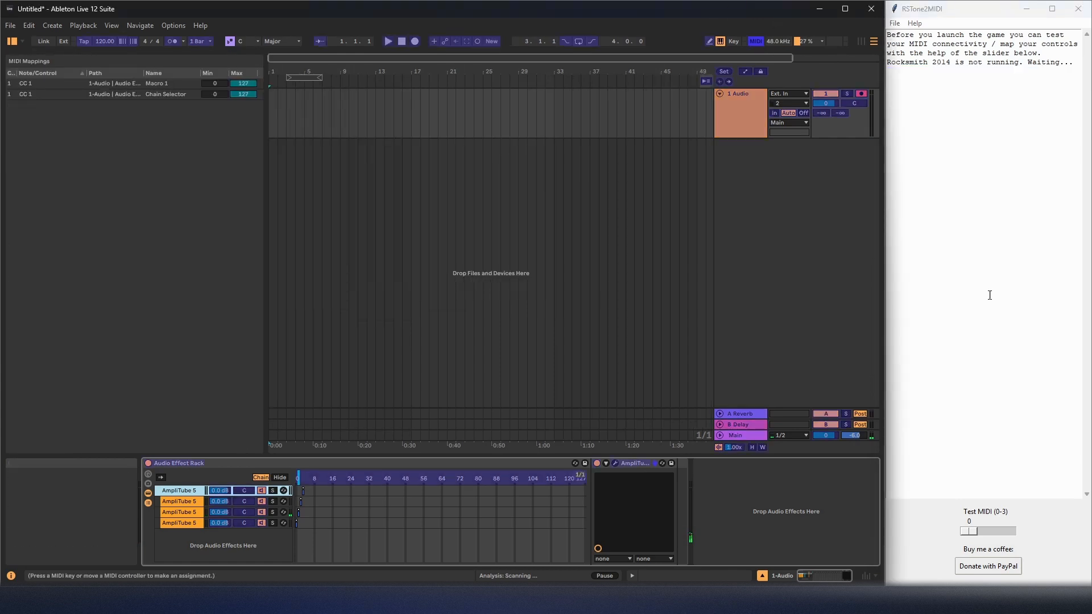
pyautogui.click(296, 476)
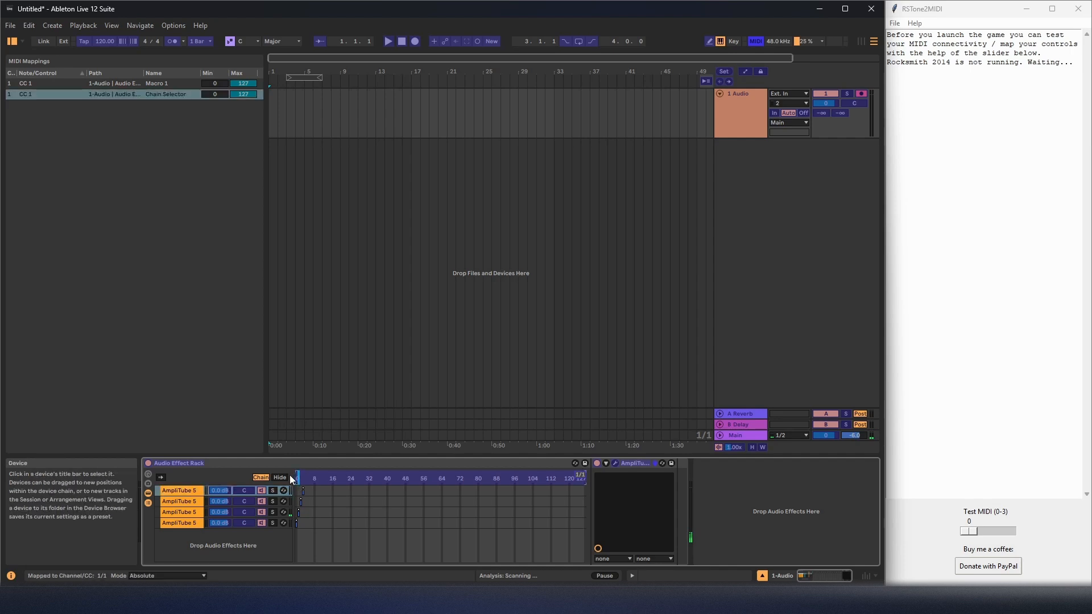
pyautogui.click(984, 533)
pyautogui.moveTo(984, 533); pyautogui.dragTo(916, 536)
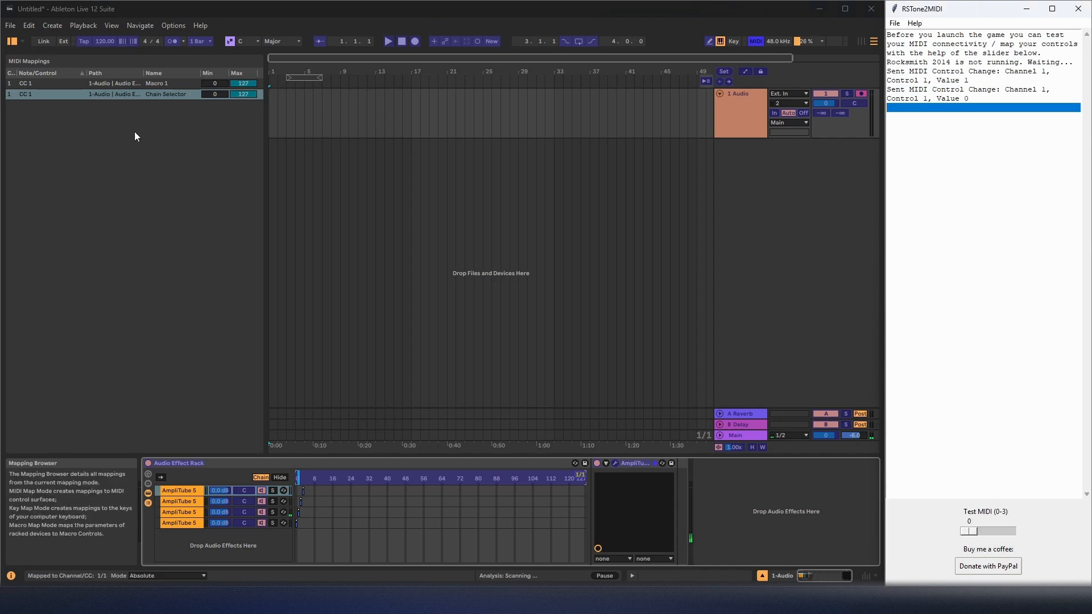
# Delete the Macro 1 entry from the MIDI mappings and leave MIDI map mode.
pyautogui.click(115, 84)
pyautogui.press('Delete')
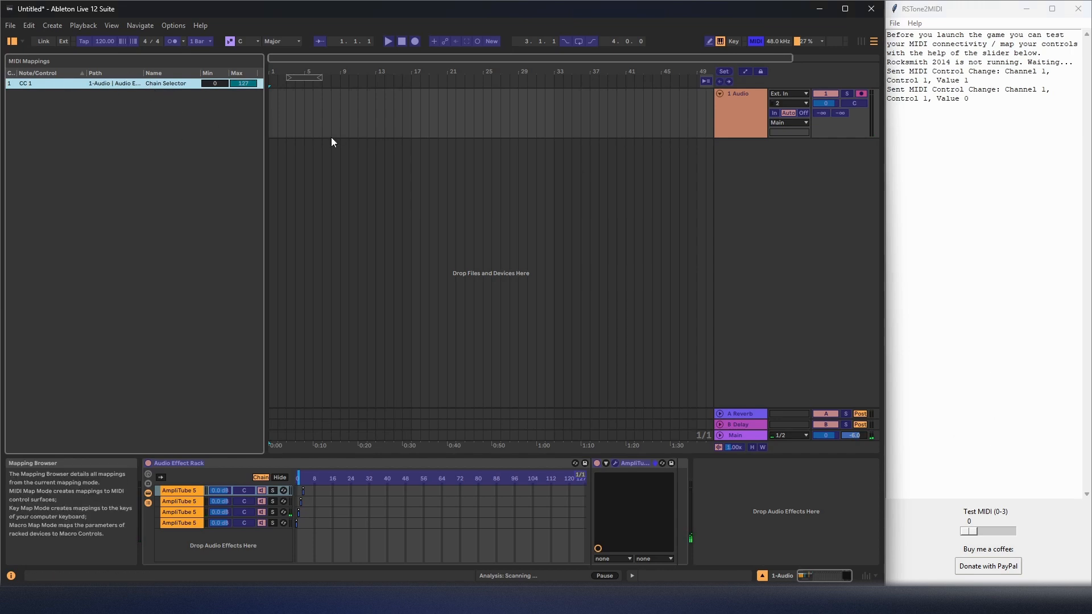
pyautogui.click(754, 41)
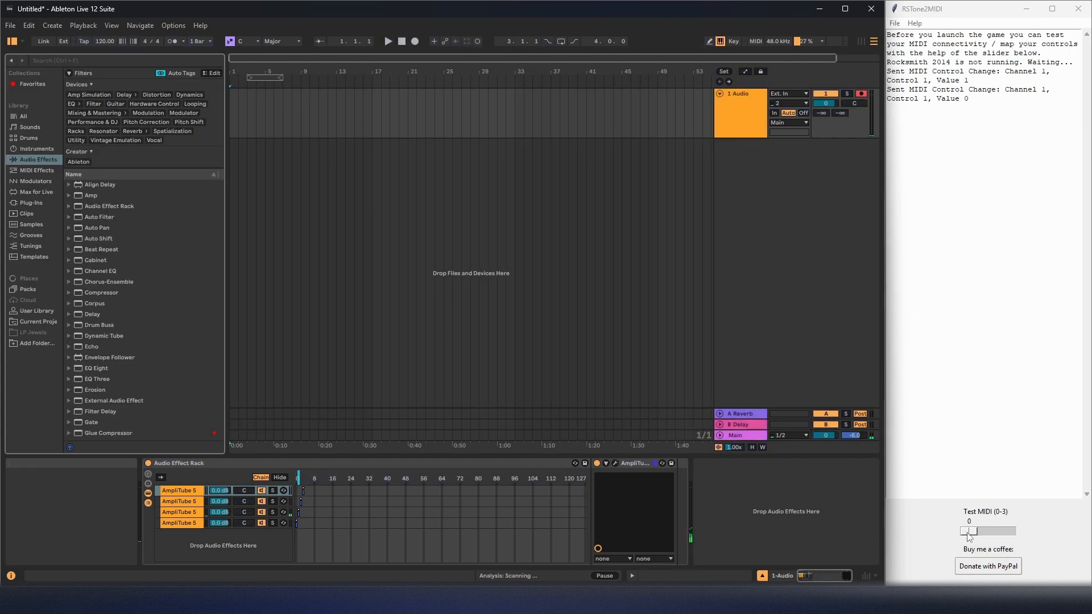
# Test the chain selector mapping by sending RSTone2MIDI test values from 0 through 3 and returning to 0.
pyautogui.moveTo(970, 531); pyautogui.dragTo(1000, 535)
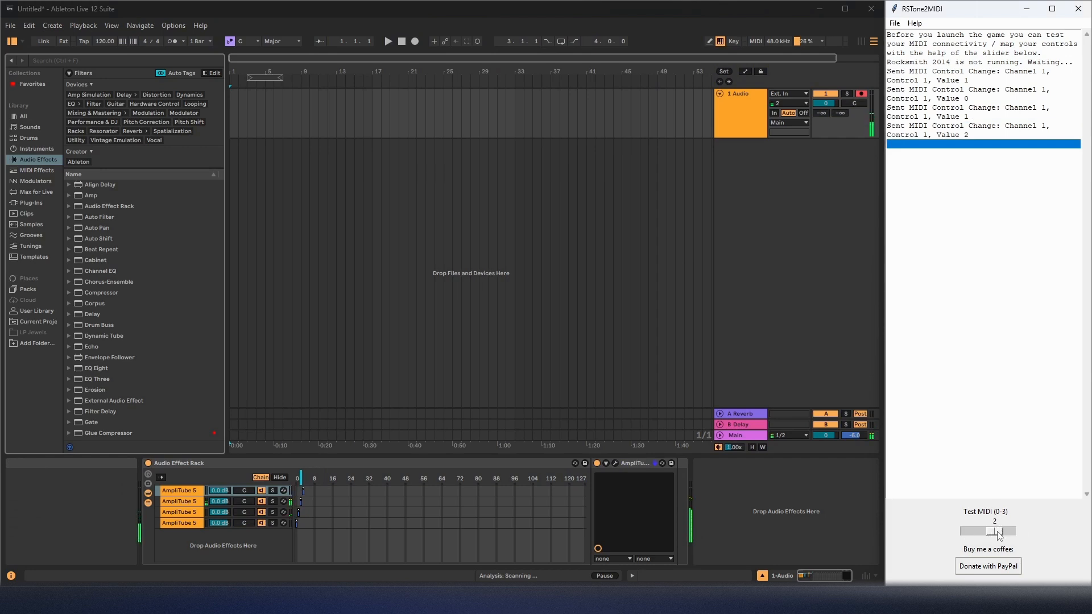
pyautogui.moveTo(999, 533)
pyautogui.mouseDown()
pyautogui.moveTo(1044, 540)
pyautogui.moveTo(961, 540)
pyautogui.moveTo(990, 540)
pyautogui.mouseUp()
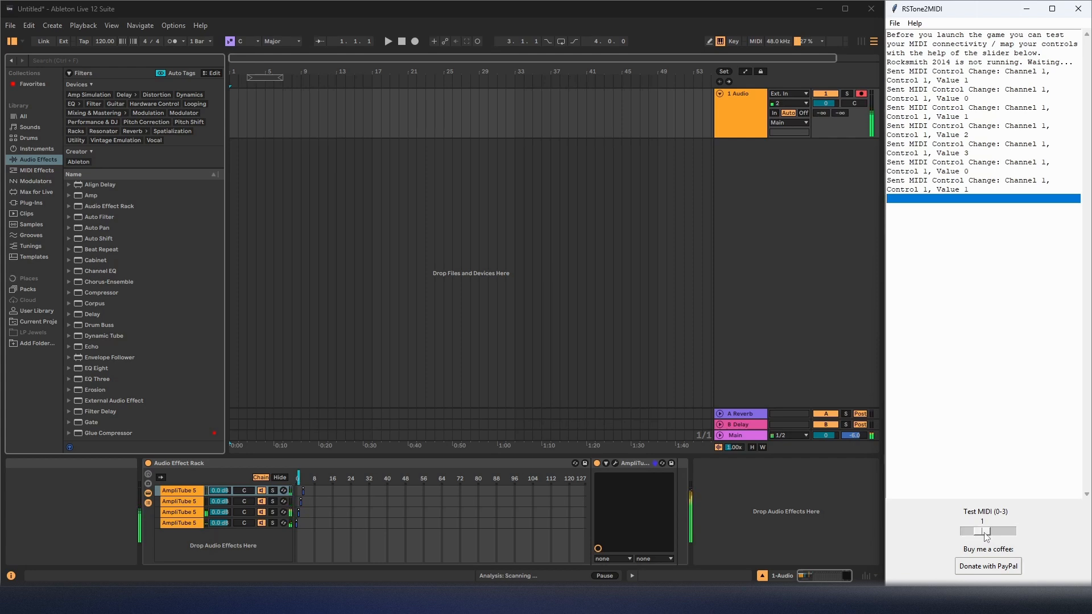
pyautogui.moveTo(986, 537); pyautogui.dragTo(904, 530)
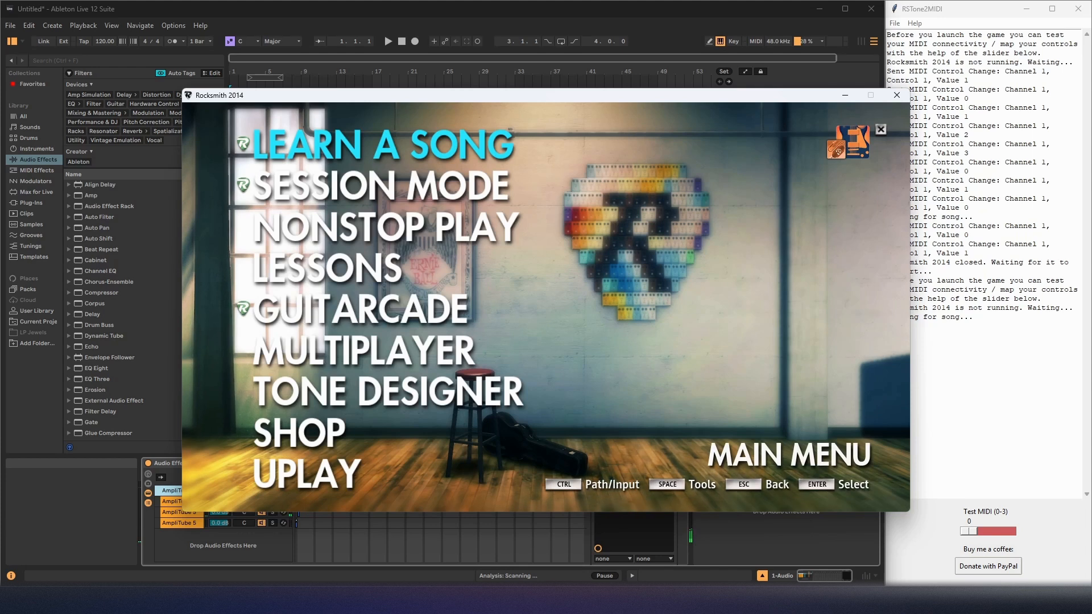
# Open the Mixer settings from the Tools options in Rocksmith 2014.
pyautogui.press('space')
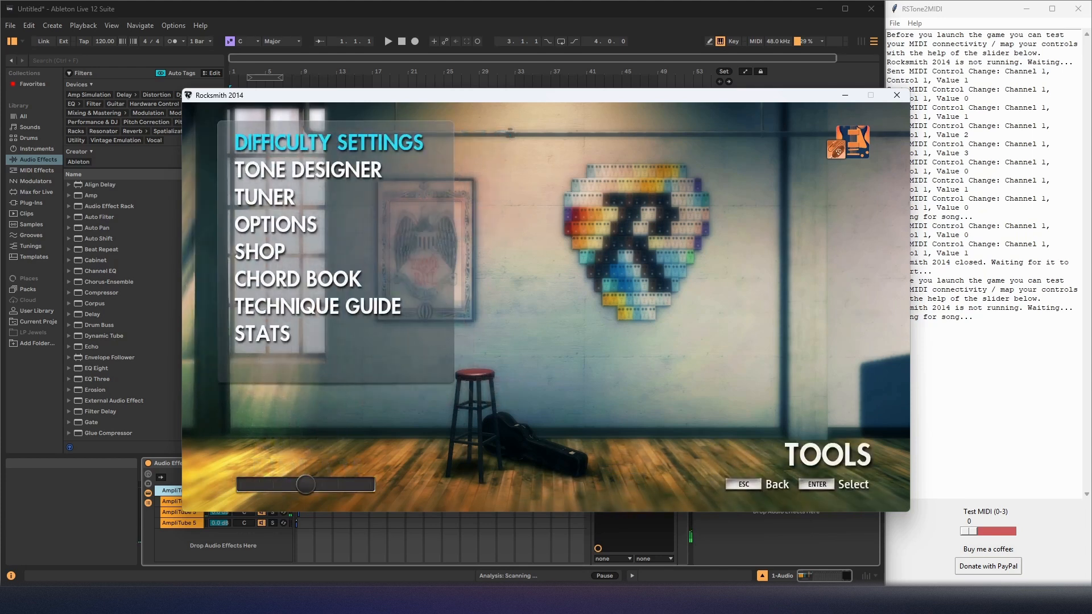
pyautogui.press('Down')
pyautogui.press('Down')
pyautogui.press('Down')
pyautogui.press('Return')
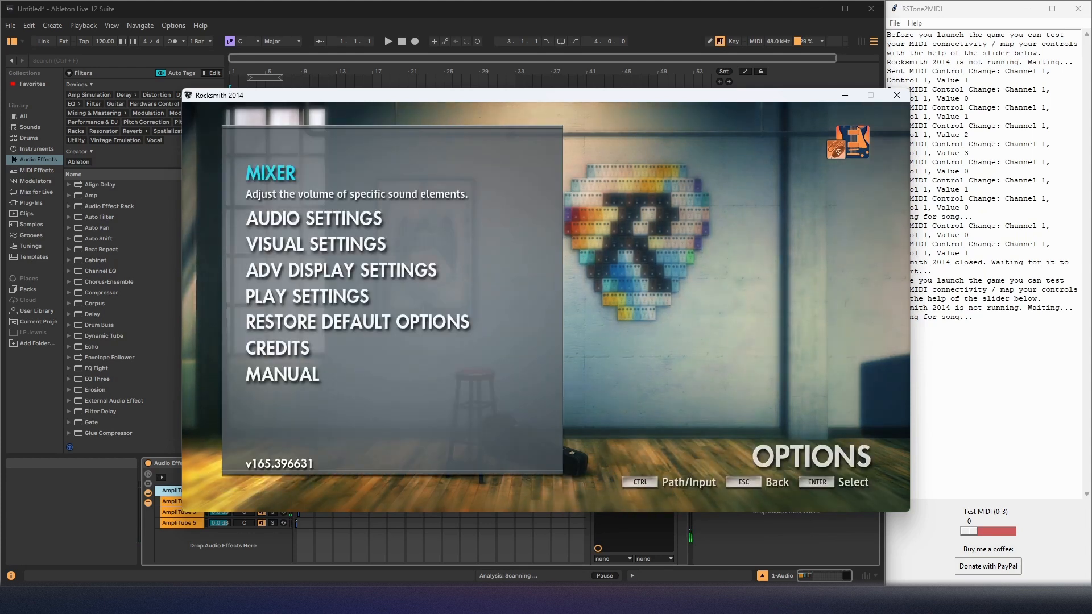
pyautogui.press('Return')
pyautogui.press('Down')
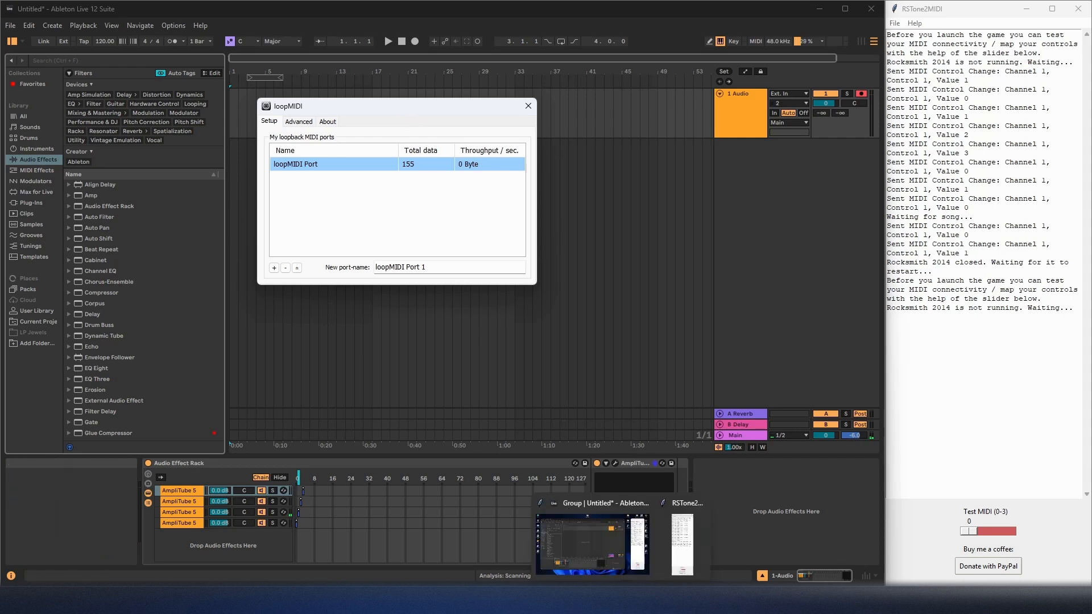
# Show the RS_ASIO settings in Rocksmith 2014 DLL Modifier, then bring up the Voicemeeter Potato mixer.
pyautogui.click(645, 602)
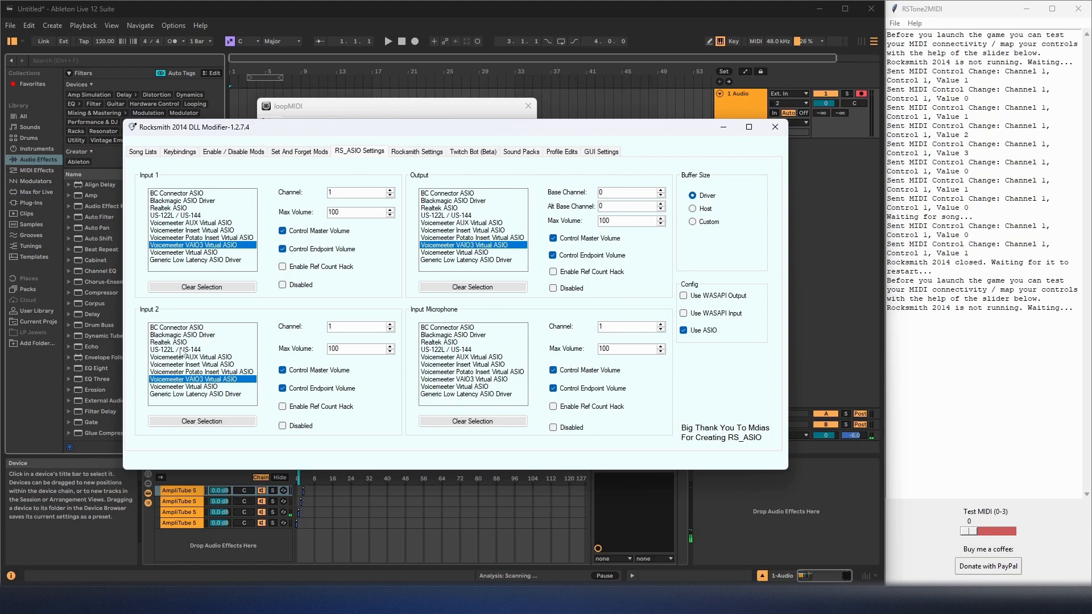
pyautogui.click(960, 600)
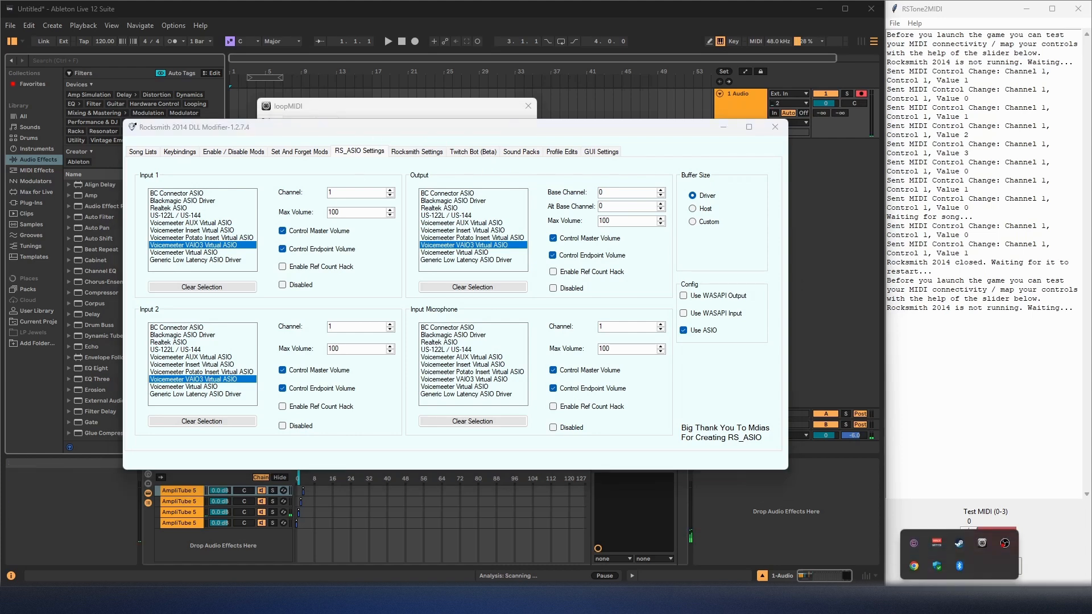
pyautogui.click(938, 545)
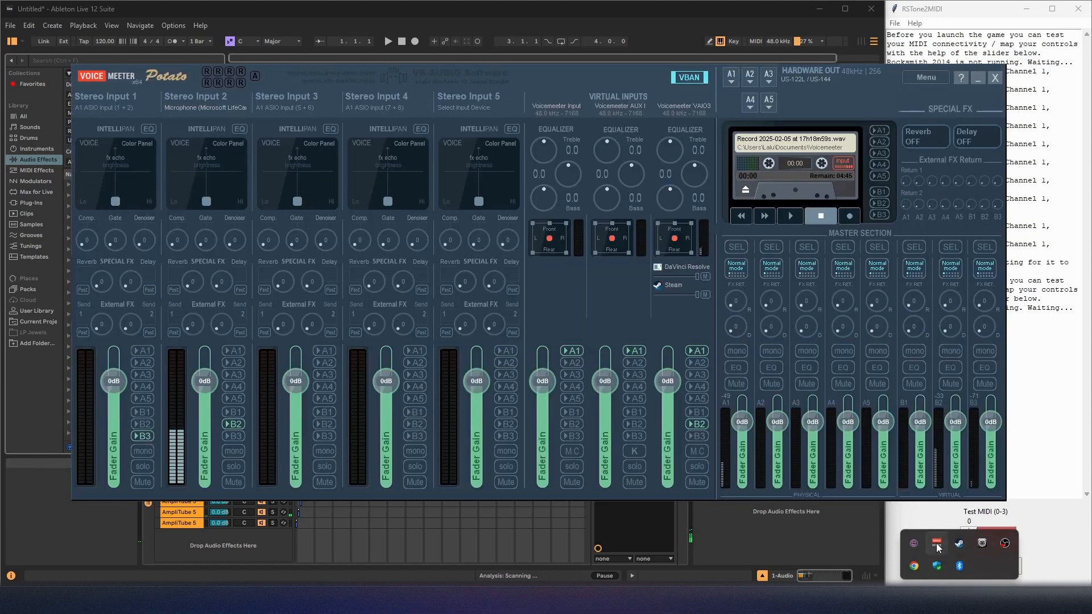
pyautogui.click(600, 72)
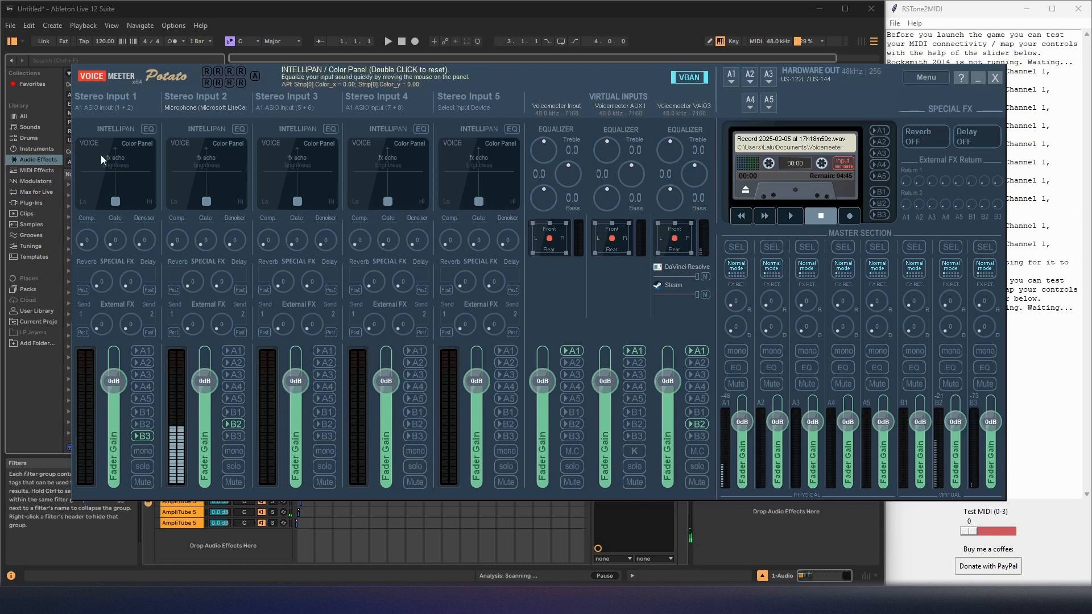
# Inspect the available input devices for Stereo Input 1 in Voicemeeter, close the list and return to Ableton Live.
pyautogui.click(103, 112)
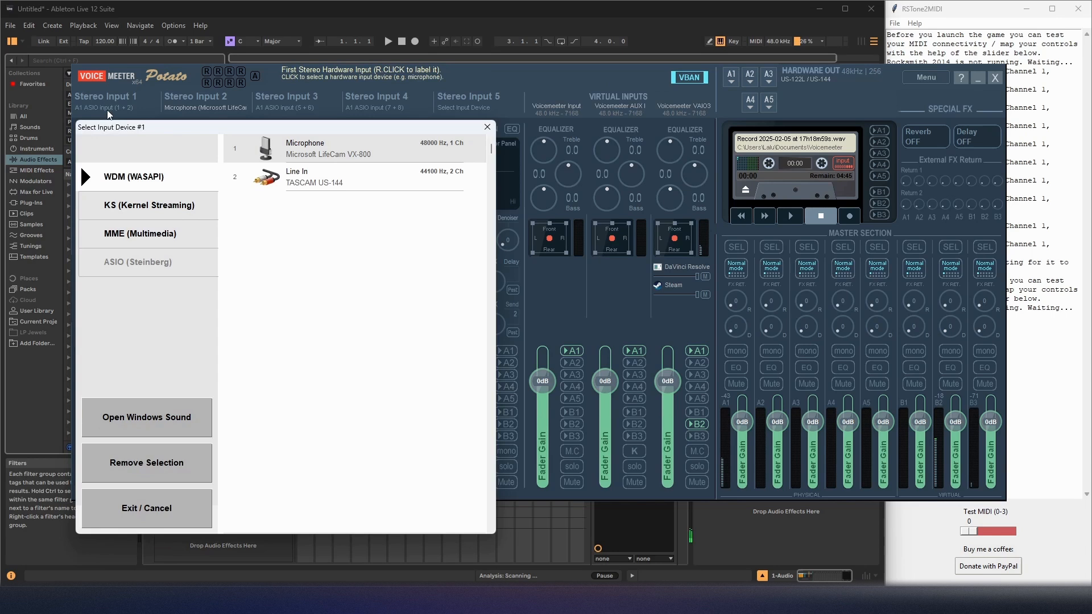
pyautogui.click(487, 127)
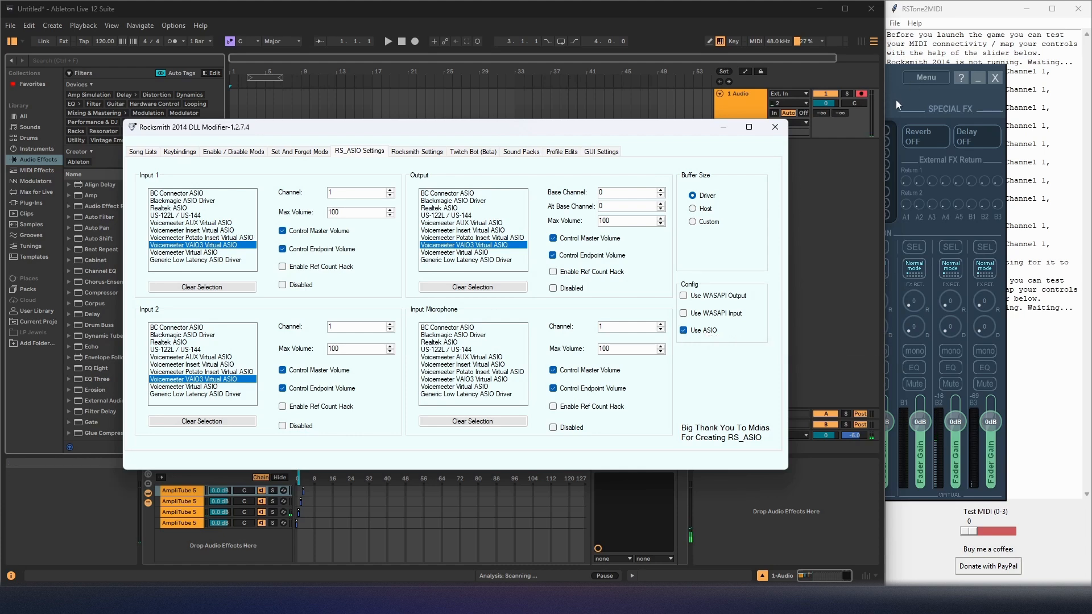
pyautogui.click(657, 33)
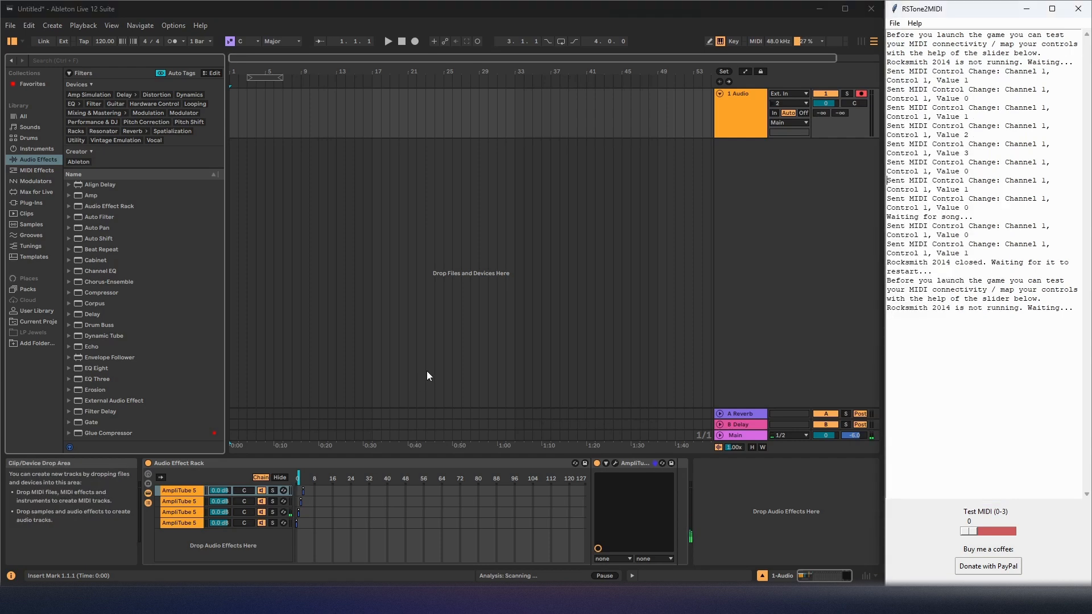
# Show the AmpliTube 5 device in the rack's fourth chain, then select the first chain.
pyautogui.click(184, 522)
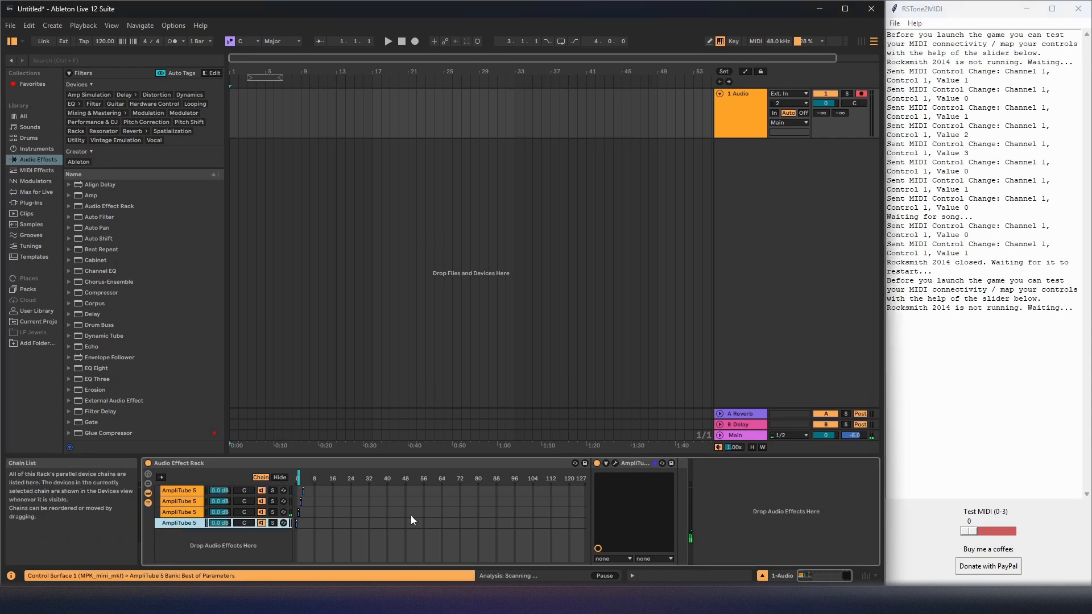
pyautogui.click(635, 466)
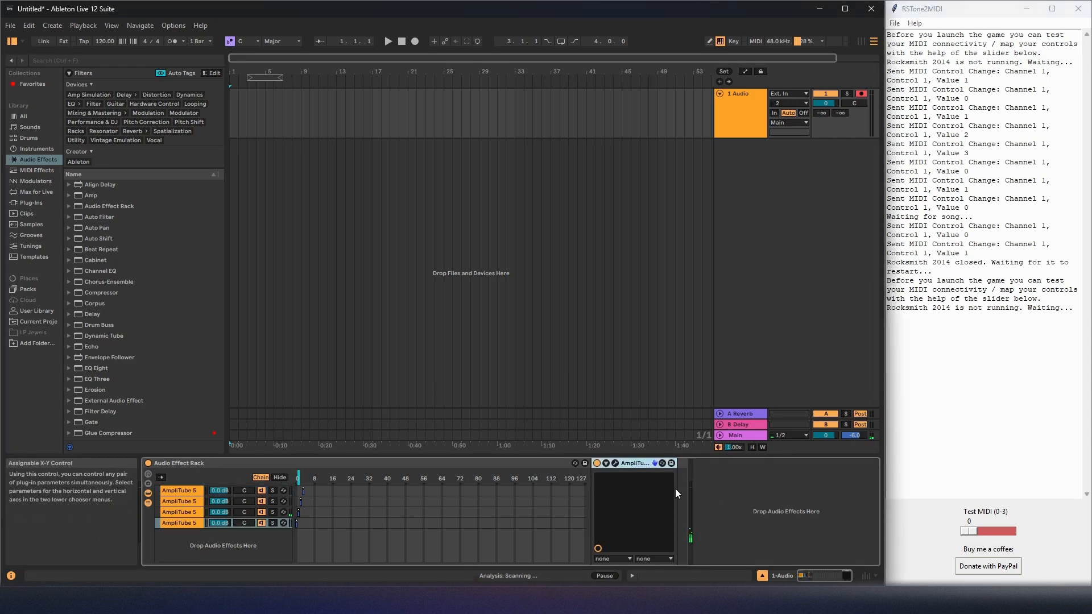
pyautogui.click(171, 521)
pyautogui.click(186, 492)
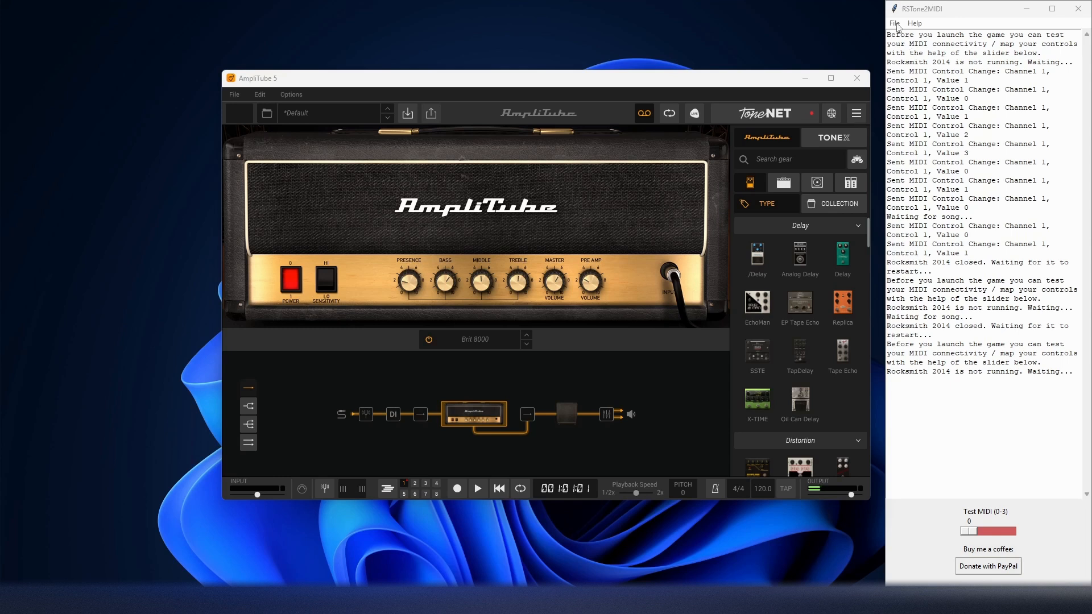
# Set RSTone2MIDI's MIDI port to loopMIDI Port 1 with message type Program Change, and save the configuration.
pyautogui.click(895, 23)
pyautogui.click(909, 35)
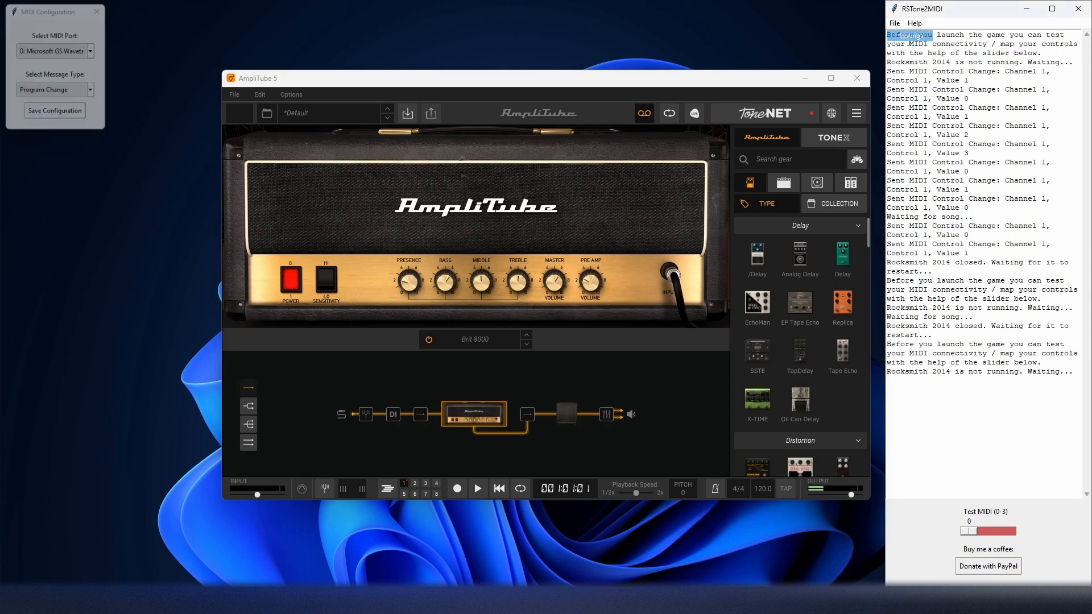
pyautogui.click(78, 54)
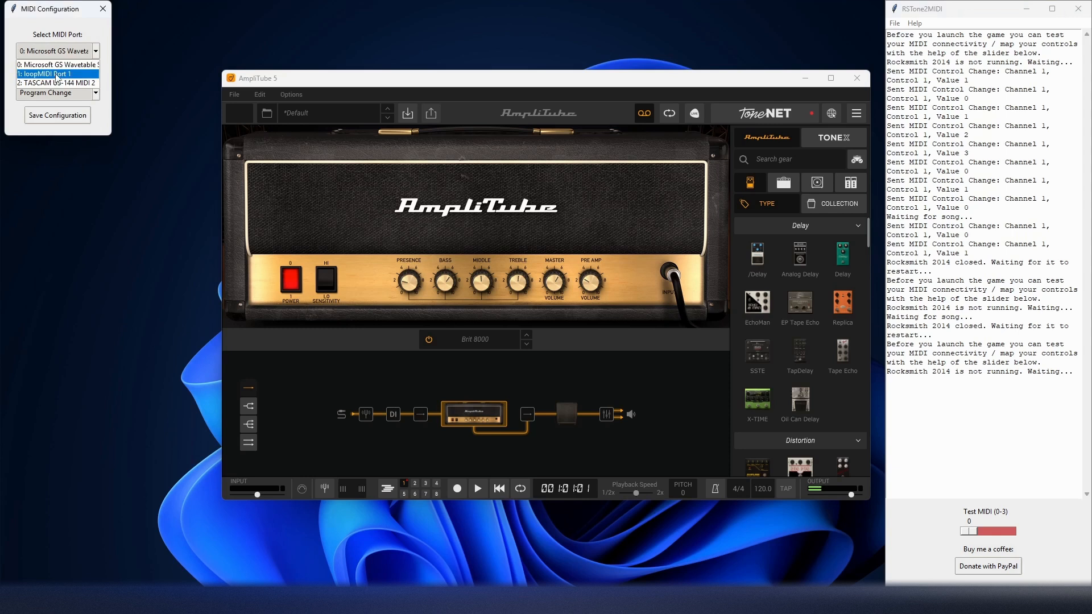
pyautogui.click(56, 74)
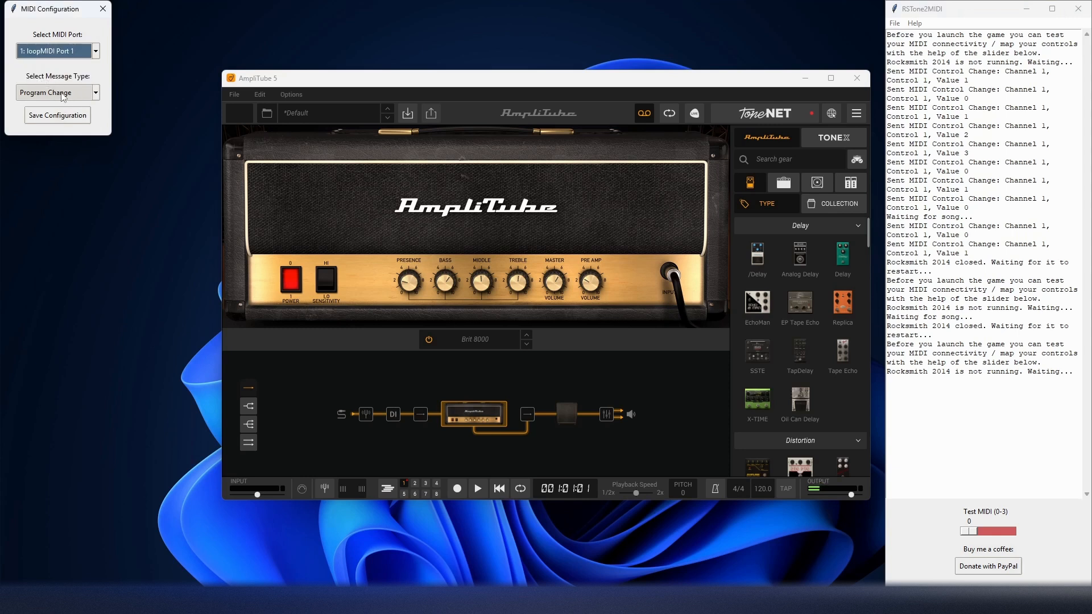
pyautogui.click(64, 97)
pyautogui.click(64, 104)
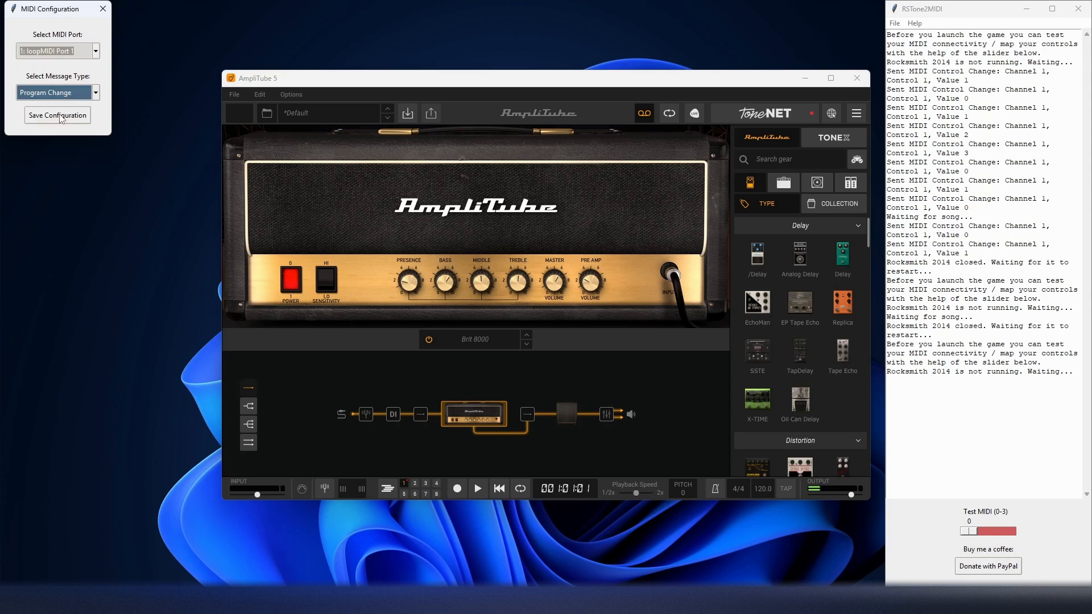
pyautogui.click(61, 116)
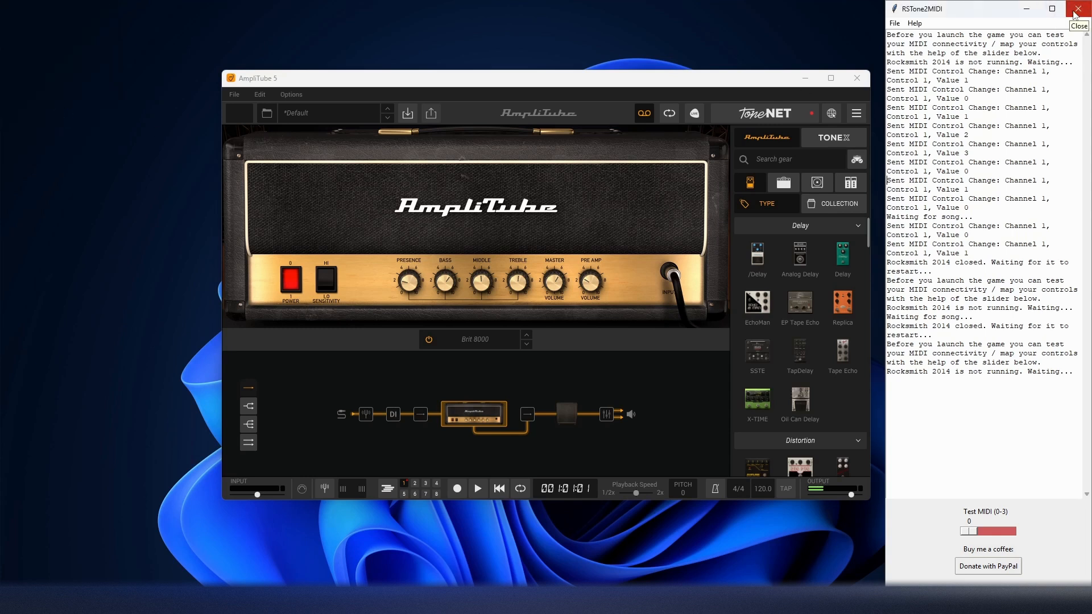
# Restart RSTone2MIDI by closing it and launching RSTone2MIDI.exe from the dist folder.
pyautogui.click(1077, 9)
pyautogui.moveTo(521, 600)
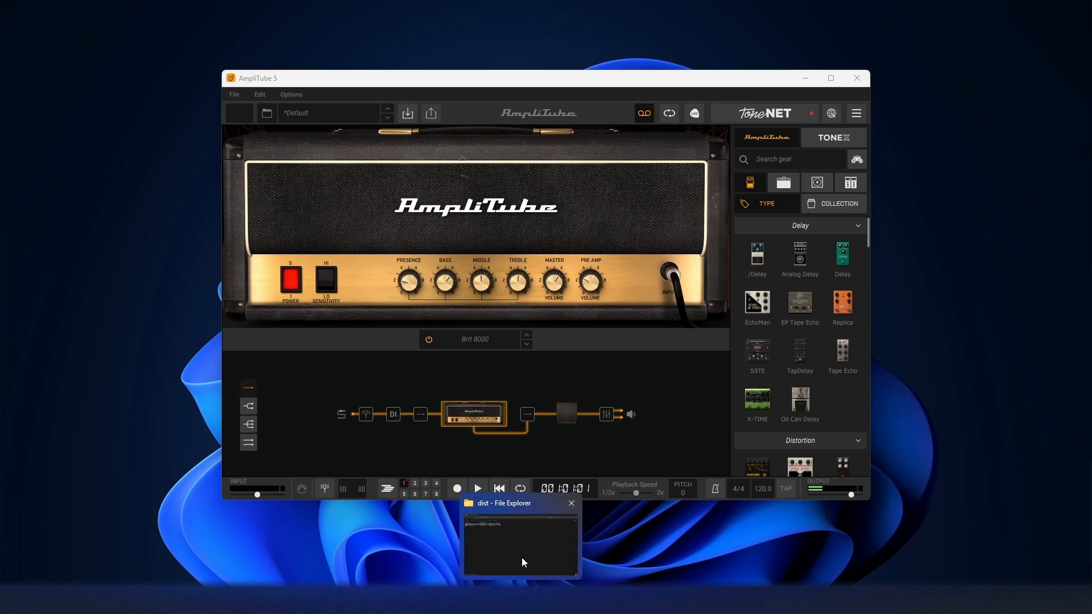
pyautogui.click(522, 560)
pyautogui.doubleClick(92, 99)
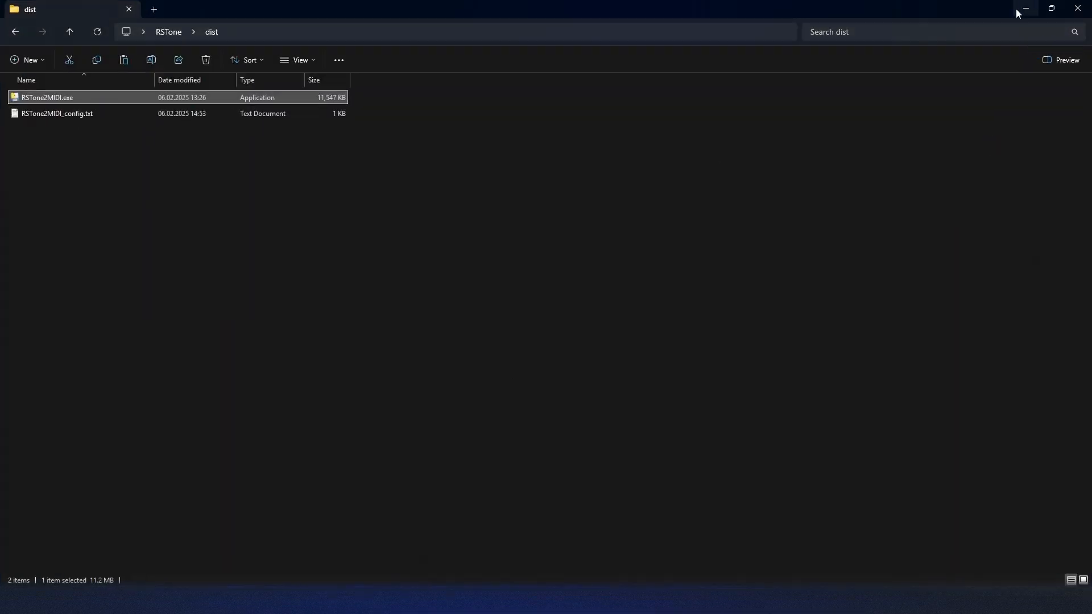
pyautogui.moveTo(286, 72); pyautogui.dragTo(934, 78)
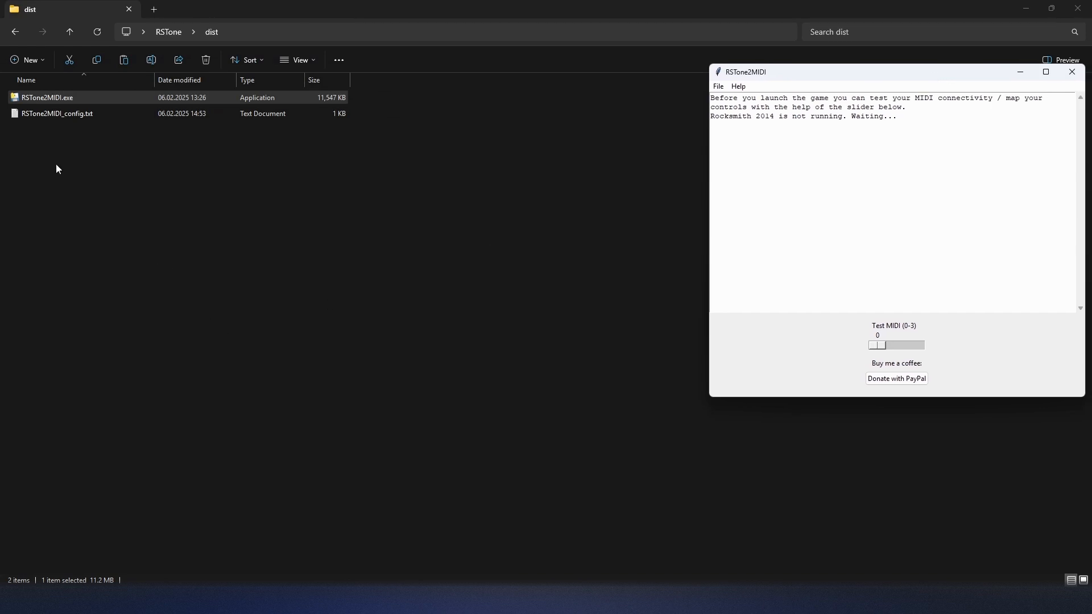
# Review the saved port number and message type in RSTone2MIDI_config.txt, close the file and return to RSTone2MIDI.
pyautogui.click(49, 117)
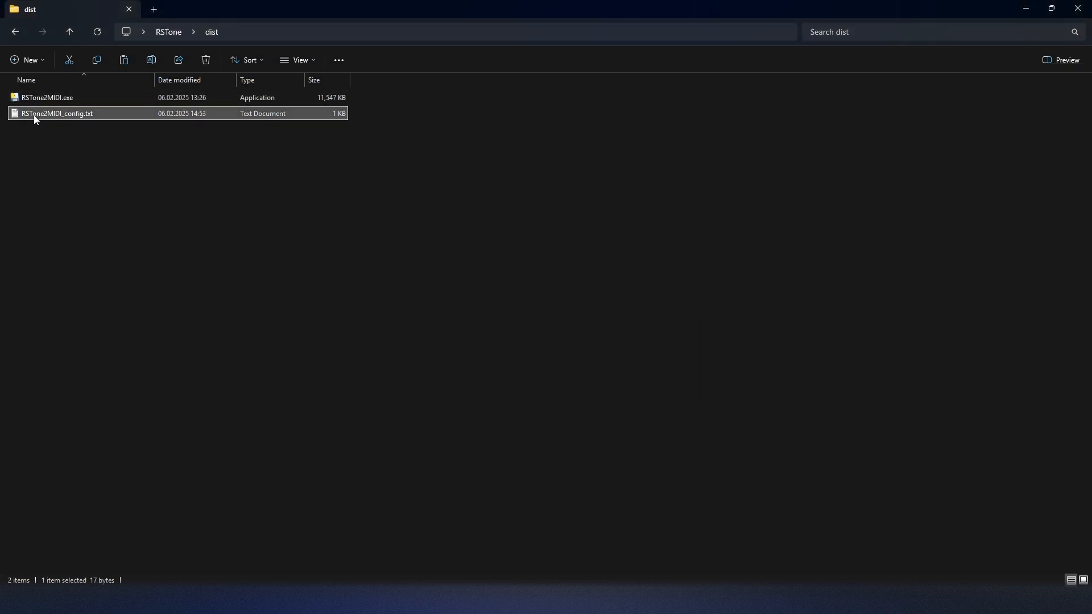
pyautogui.doubleClick(67, 116)
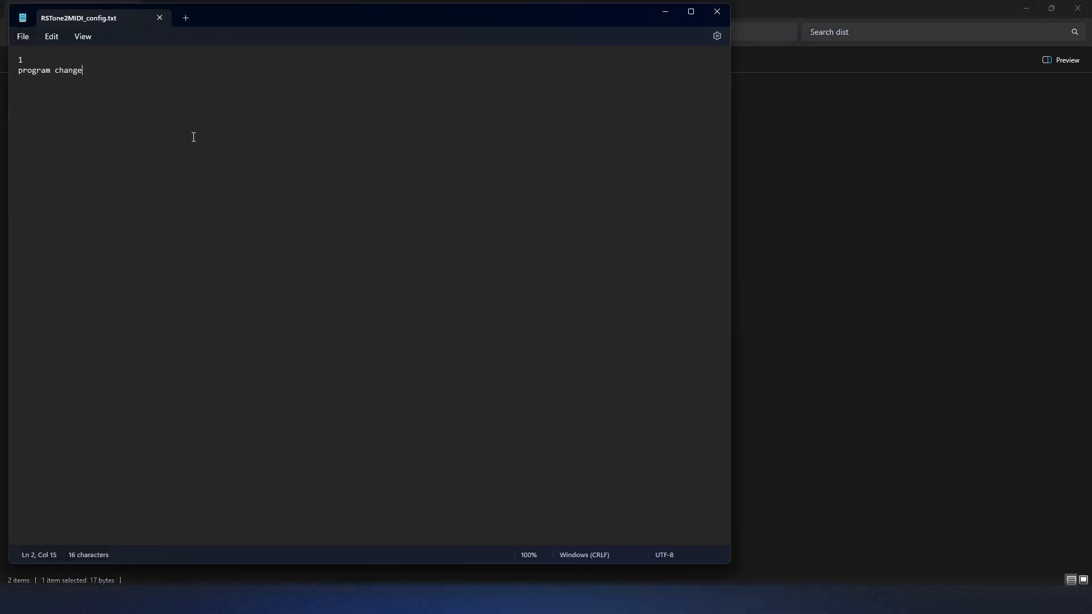
pyautogui.click(44, 57)
pyautogui.hotkey('shift', 'Home')
pyautogui.write('program')
pyautogui.click(132, 282)
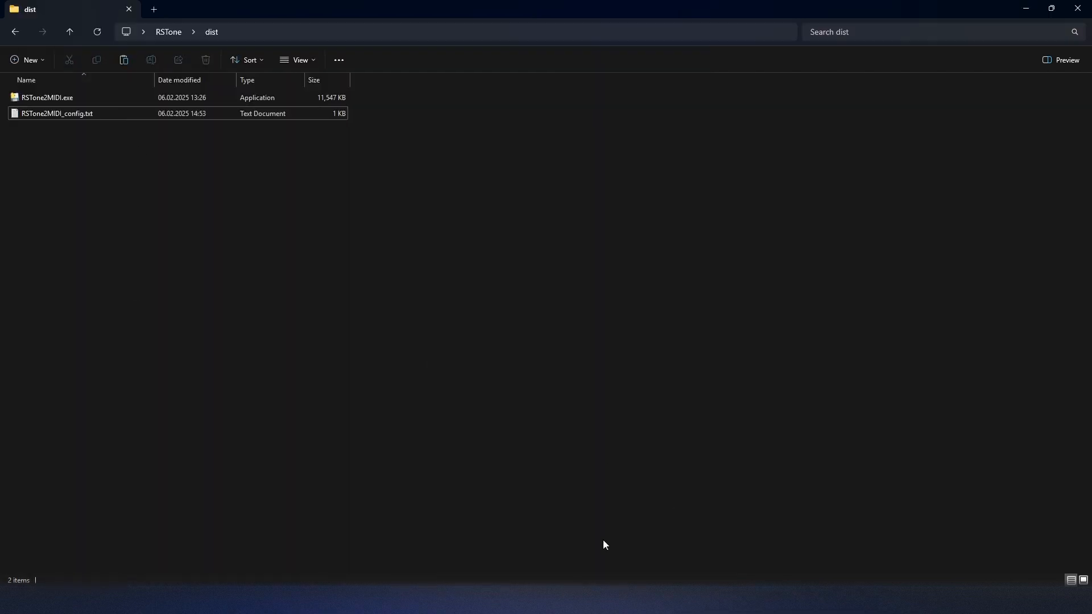
pyautogui.click(634, 600)
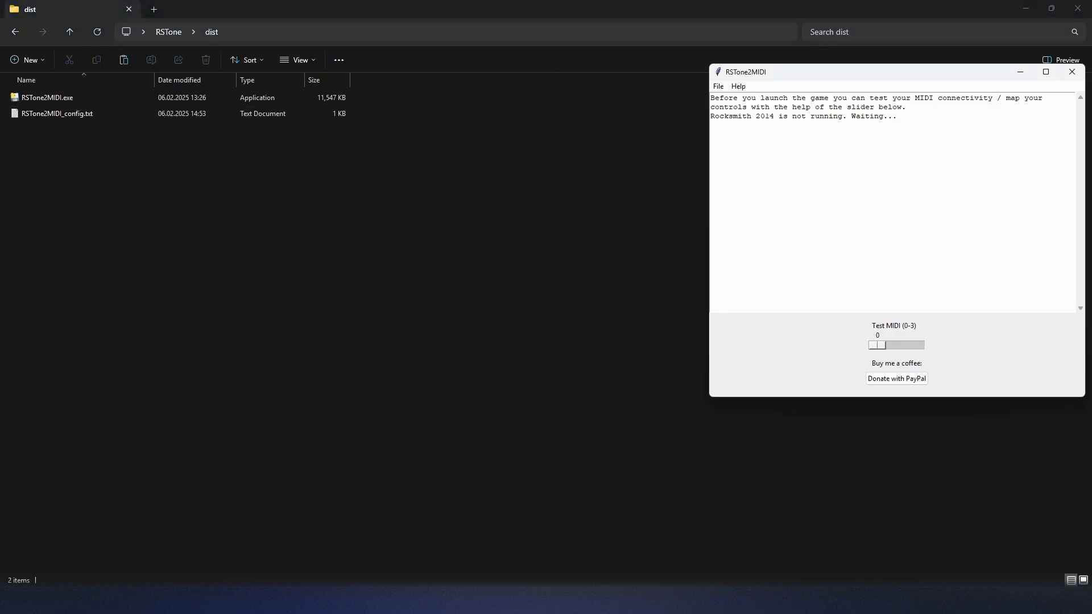
pyautogui.click(719, 86)
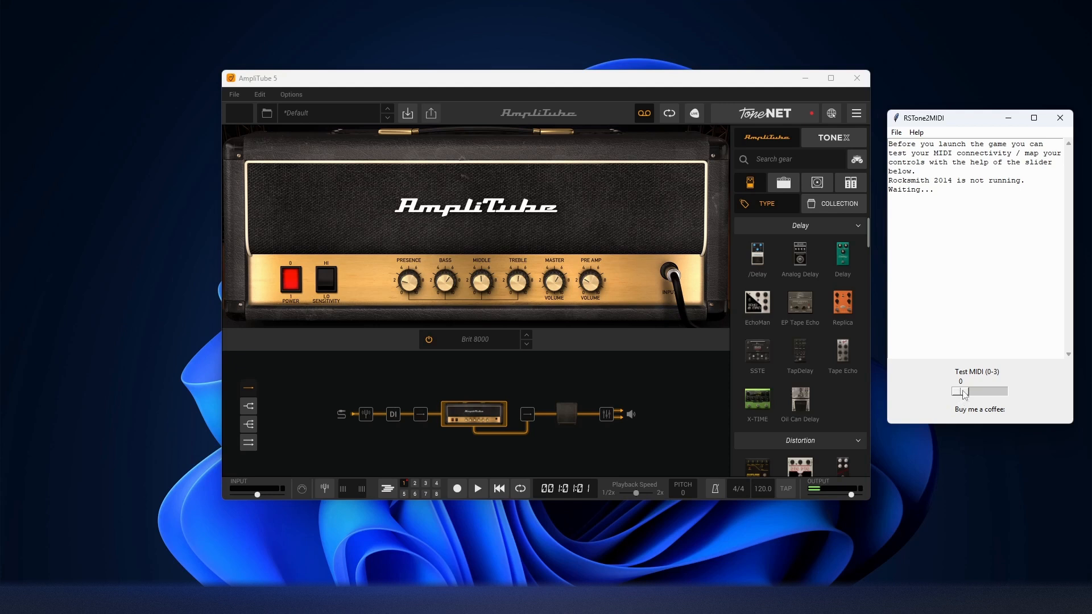
# Show the program change assignments in AmpliTube's Control settings and inspect the preset choices for program 002.
pyautogui.click(504, 188)
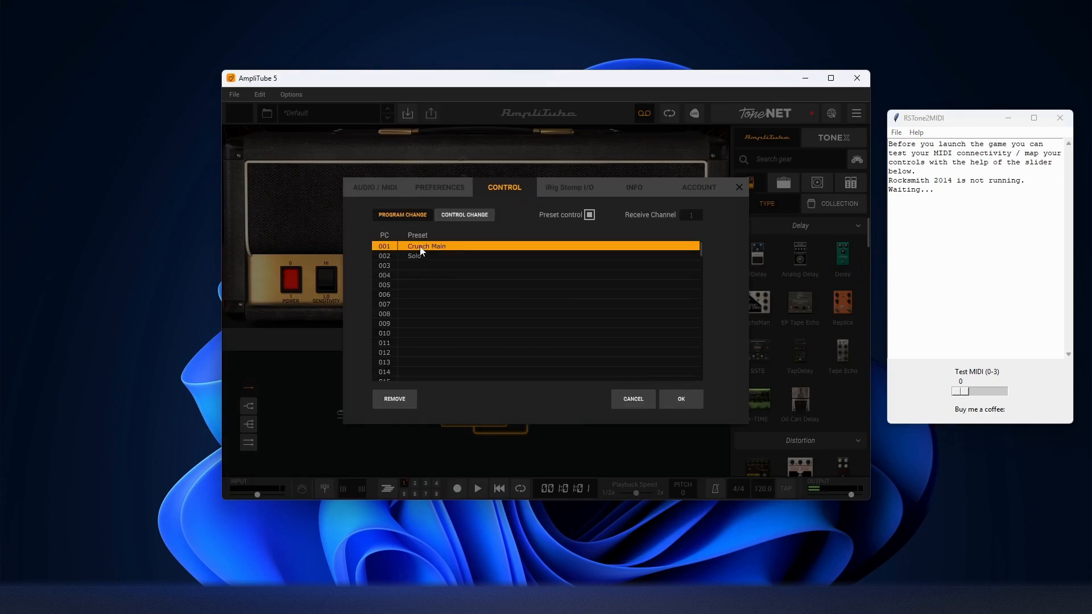
pyautogui.click(443, 257)
pyautogui.click(442, 258)
pyautogui.click(443, 258)
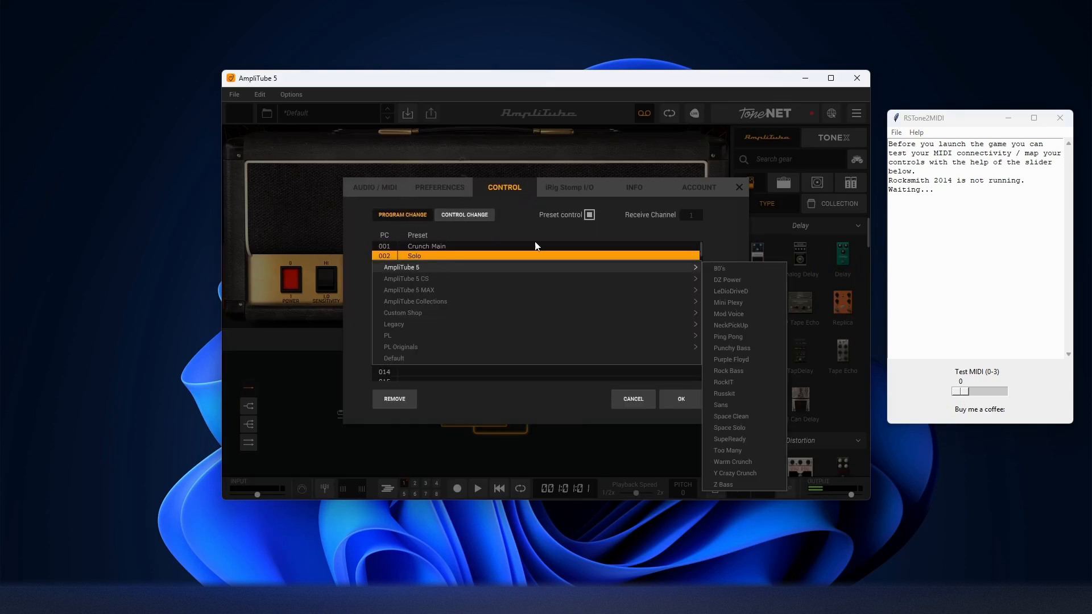
pyautogui.click(528, 233)
# Assign the PL Originals presets Dist Rhythm to program change 003 and Dist Rhythm 2 to 004, and apply the settings.
pyautogui.click(424, 265)
pyautogui.moveTo(423, 356)
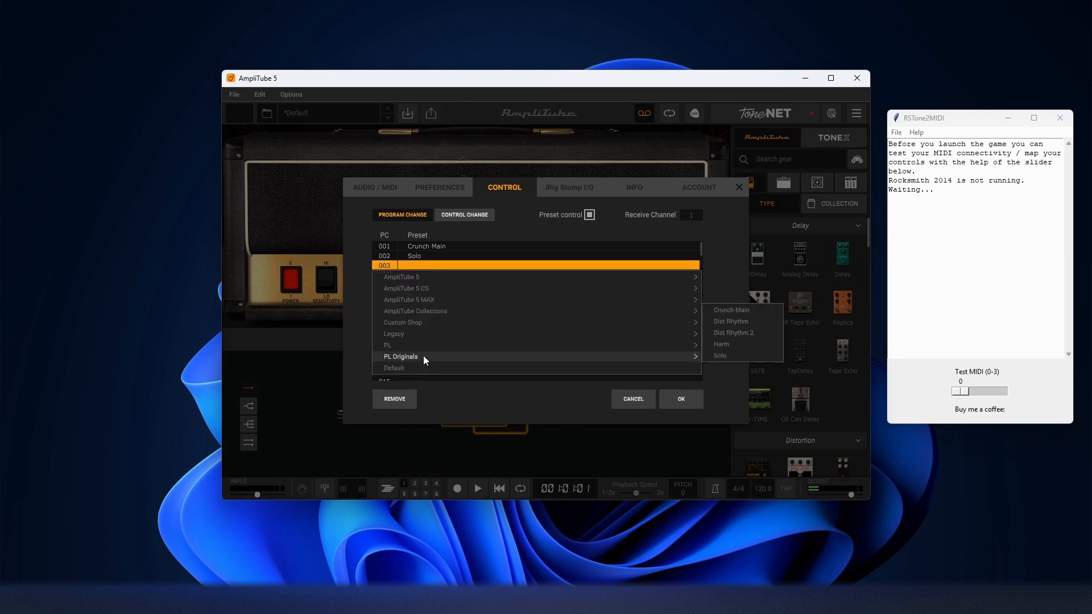
pyautogui.click(739, 322)
pyautogui.click(550, 289)
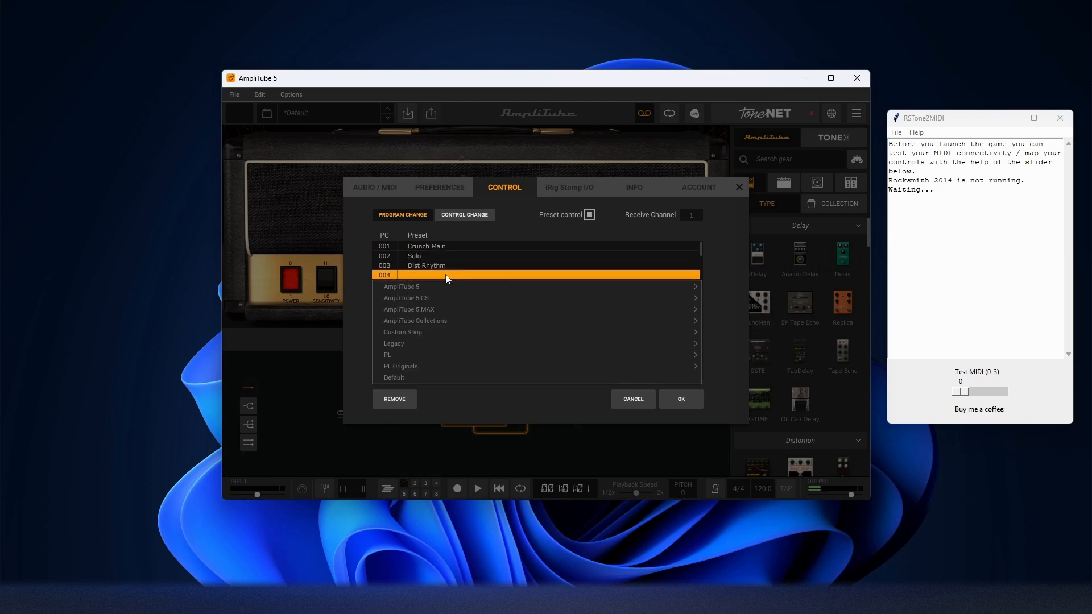
pyautogui.moveTo(420, 365)
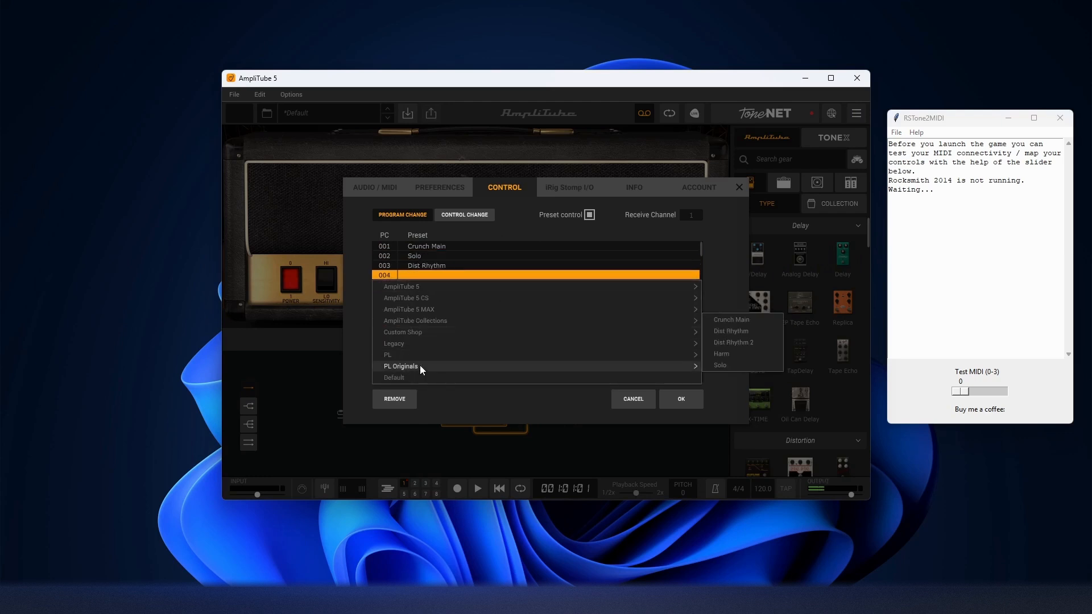
pyautogui.click(756, 346)
pyautogui.click(681, 399)
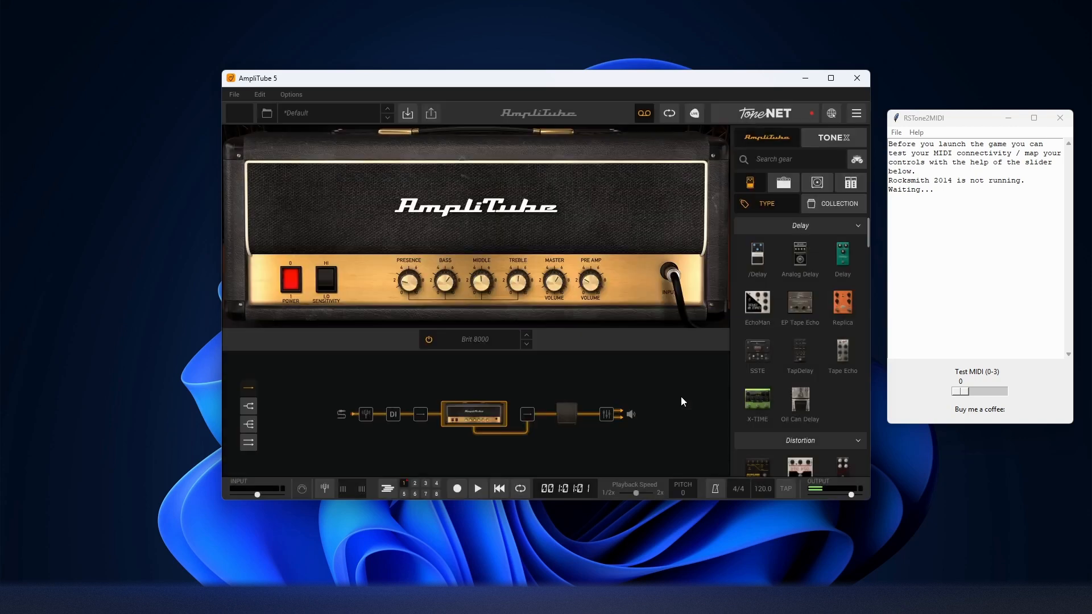
# Test preset switching in AmpliTube by sending MIDI program changes 1 to 3 from RSTone2MIDI.
pyautogui.moveTo(961, 396); pyautogui.dragTo(917, 403)
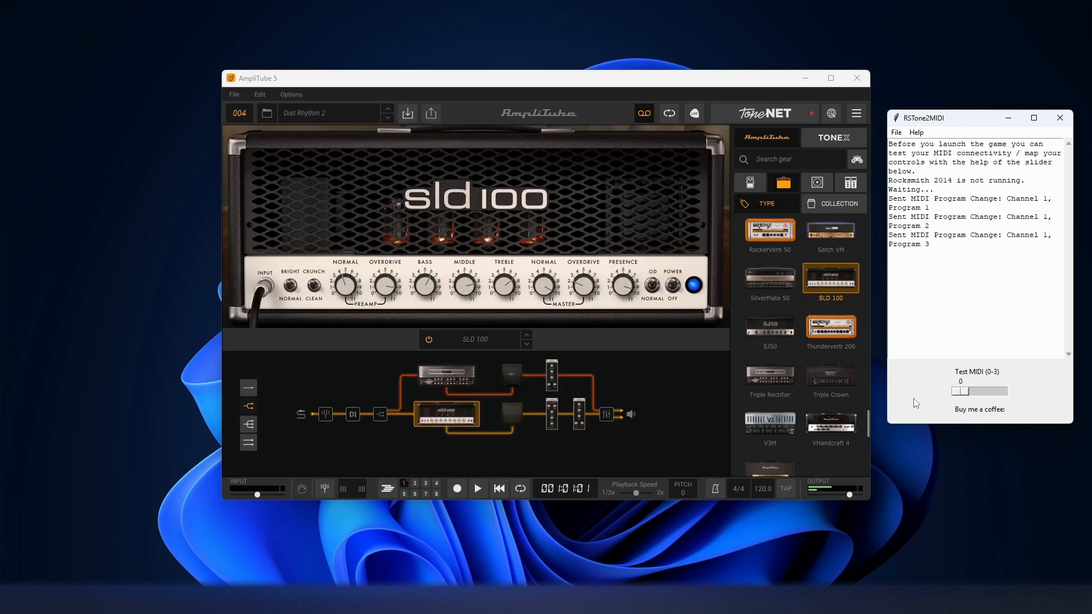